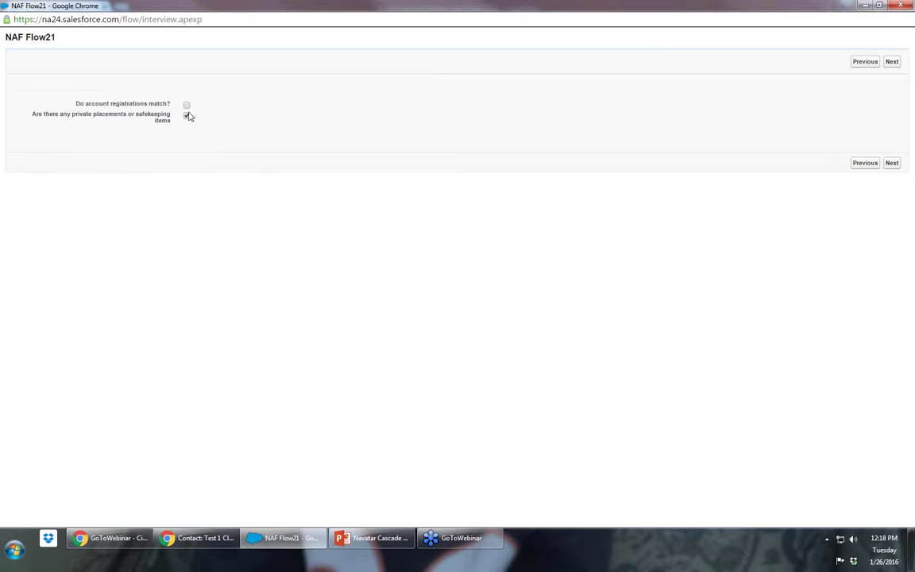
- Continue past the transfer questions, set Managed to Athena and Program Type to Athena - WM Growth, and advance to the fee page
click(170, 102)
click(891, 164)
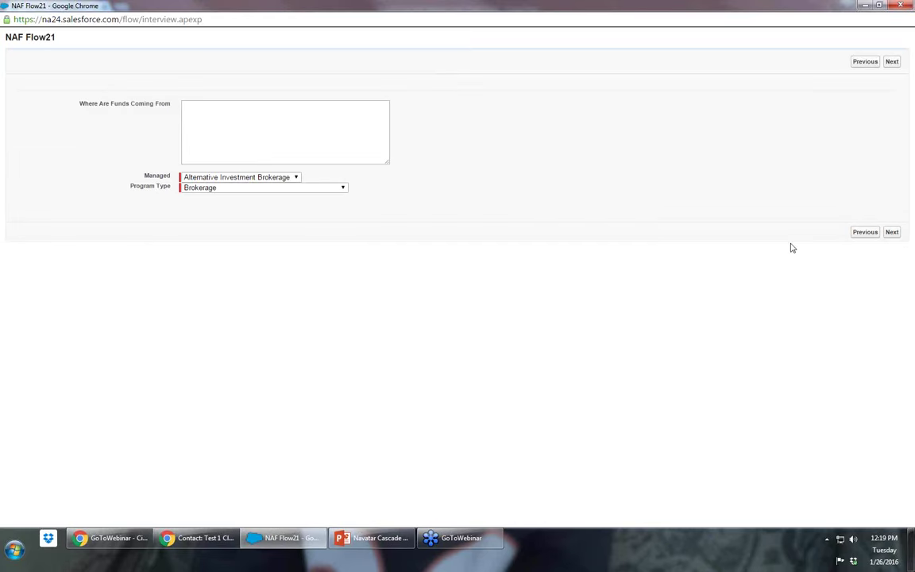
click(227, 181)
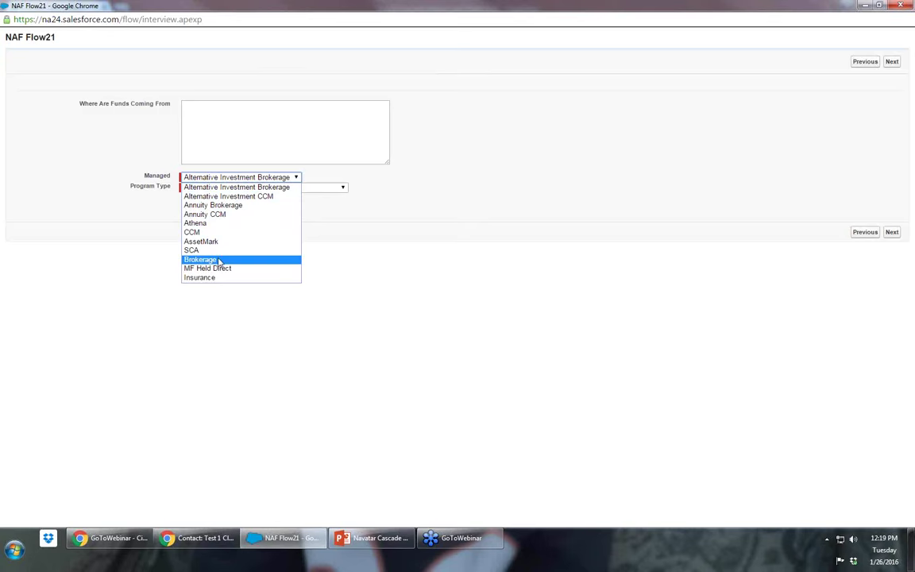
click(200, 225)
click(220, 191)
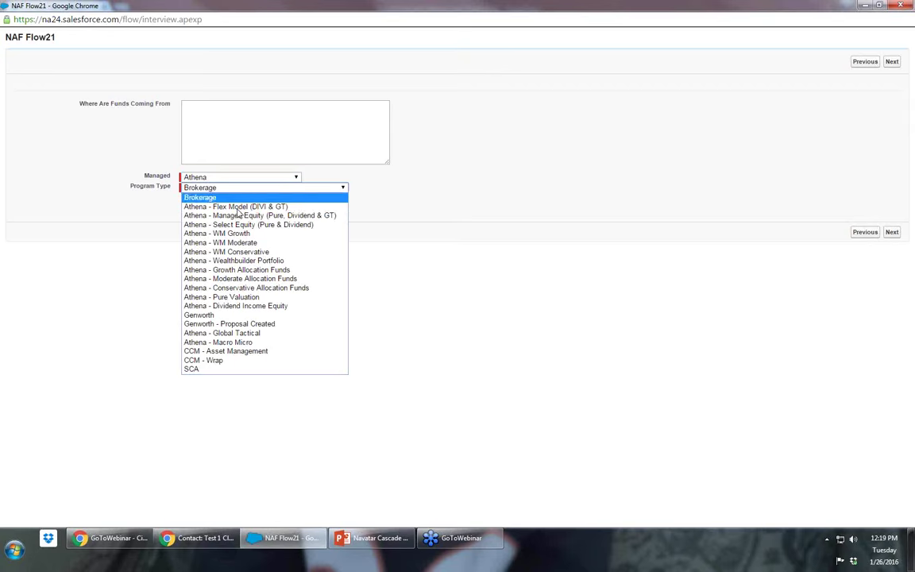
click(216, 233)
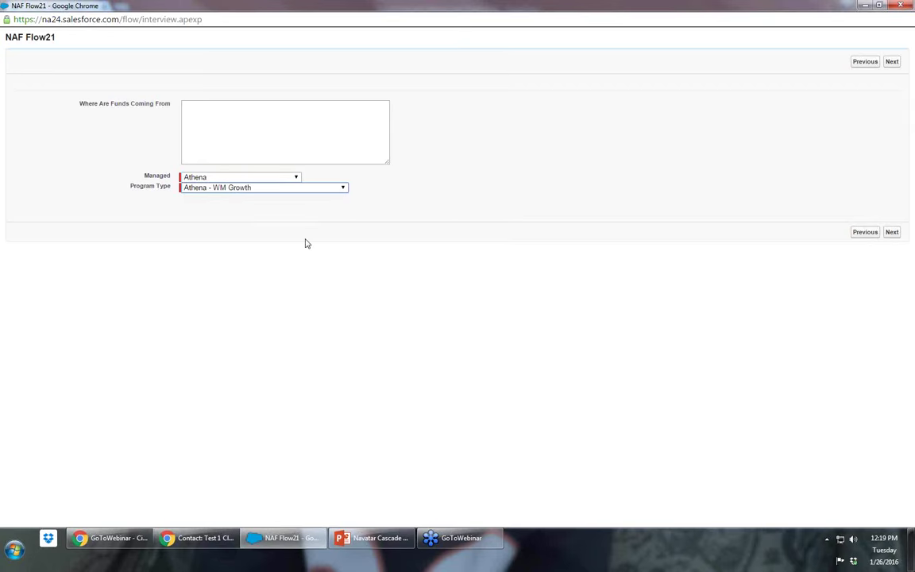
click(892, 232)
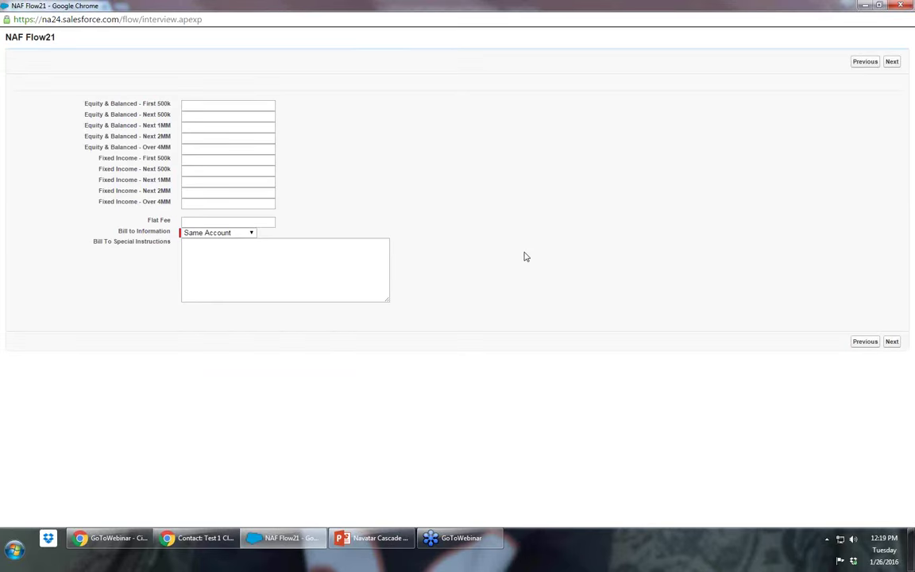
- Enter a flat fee of 1.5 with billing to Same Account and continue
click(203, 220)
text(1)
click(190, 236)
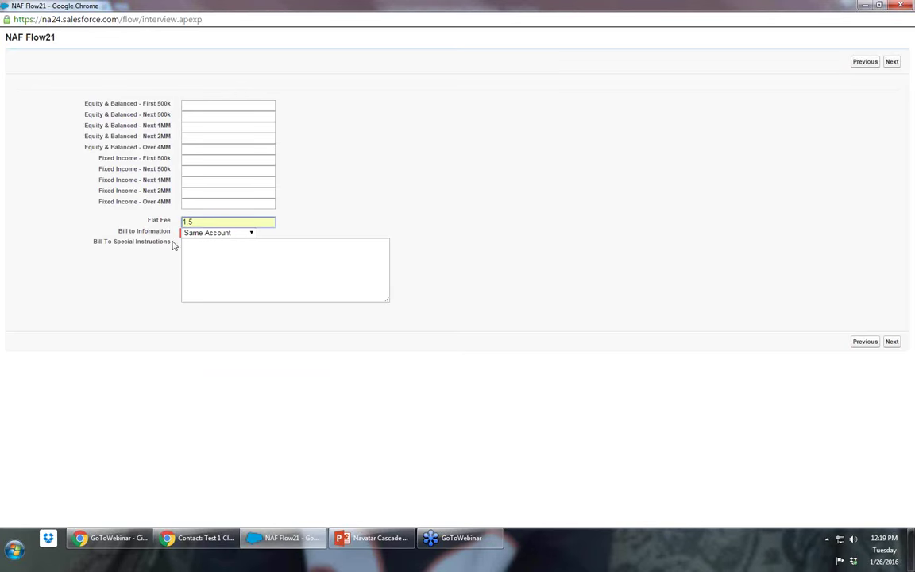
click(893, 344)
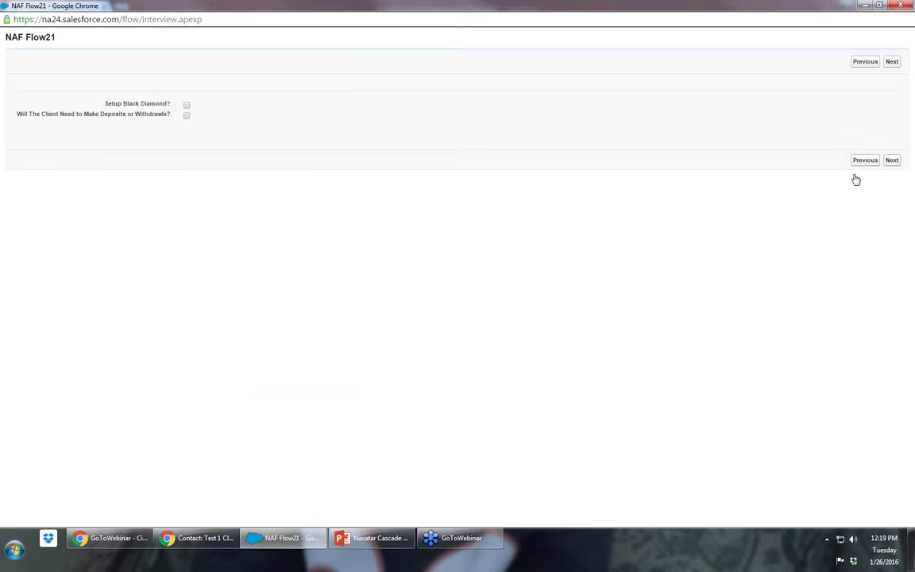
- Leave the Black Diamond, deposit and account access options blank and proceed to the summary of selections
click(891, 159)
click(893, 262)
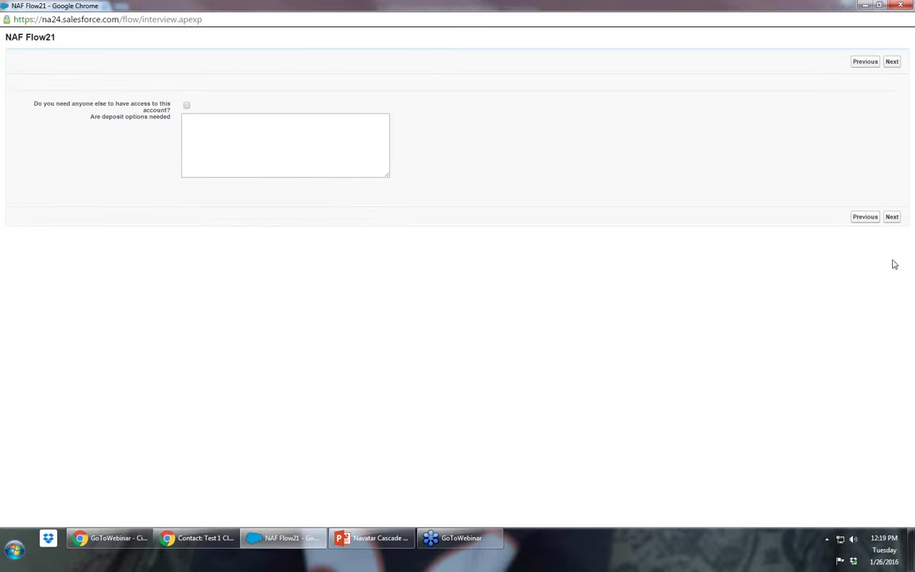
click(892, 218)
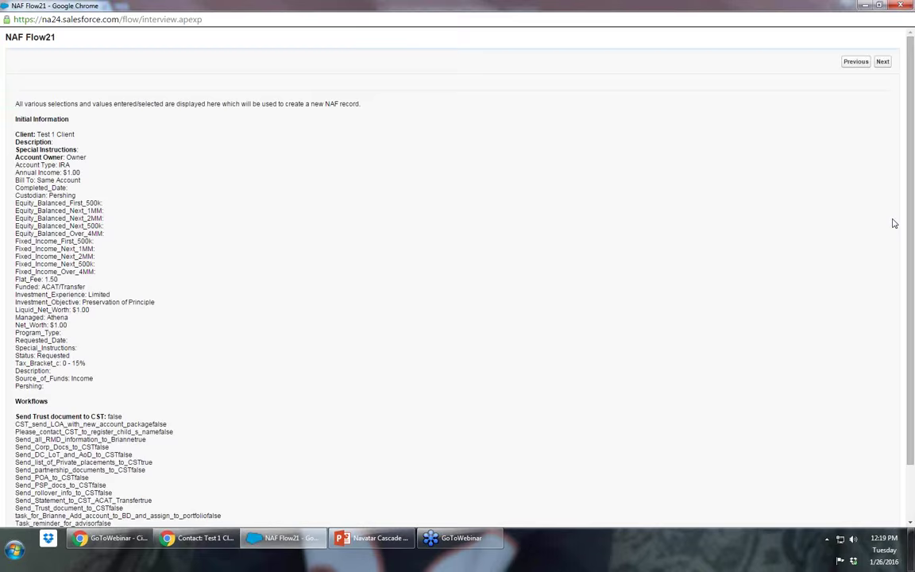
- Review the summary of entered selections, submit it to create the NAF record, and close the wizard
scroll(517, 297, down, 2)
scroll(474, 320, up, 3)
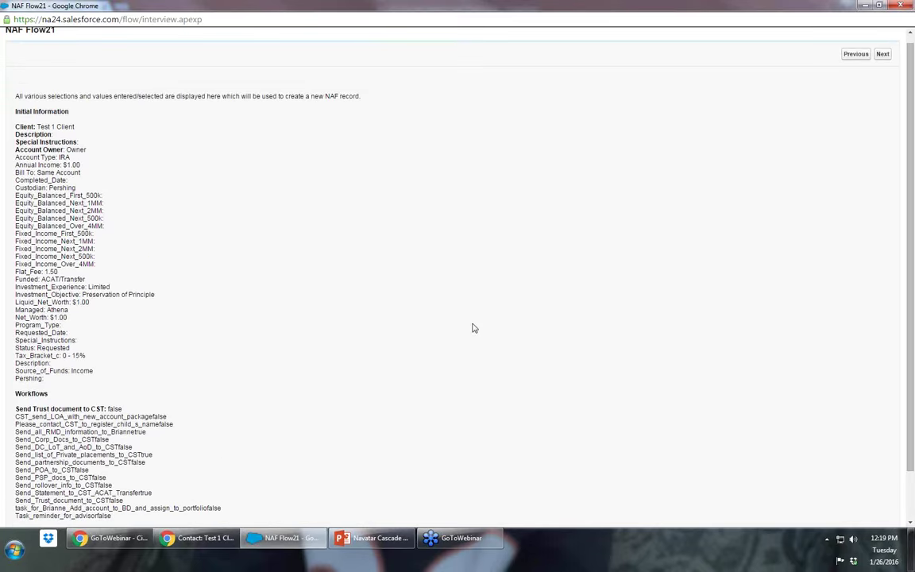
scroll(476, 321, down, 3)
scroll(477, 321, up, 3)
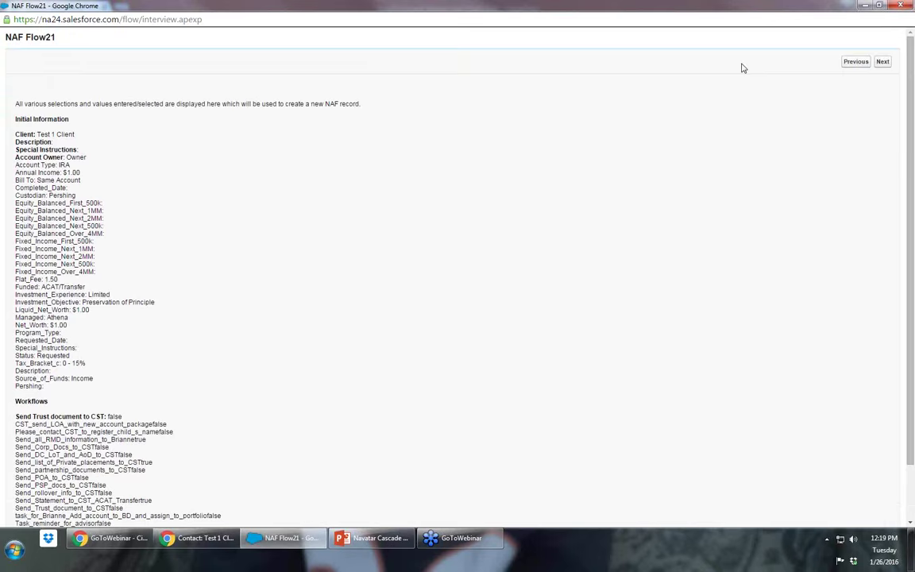
click(883, 63)
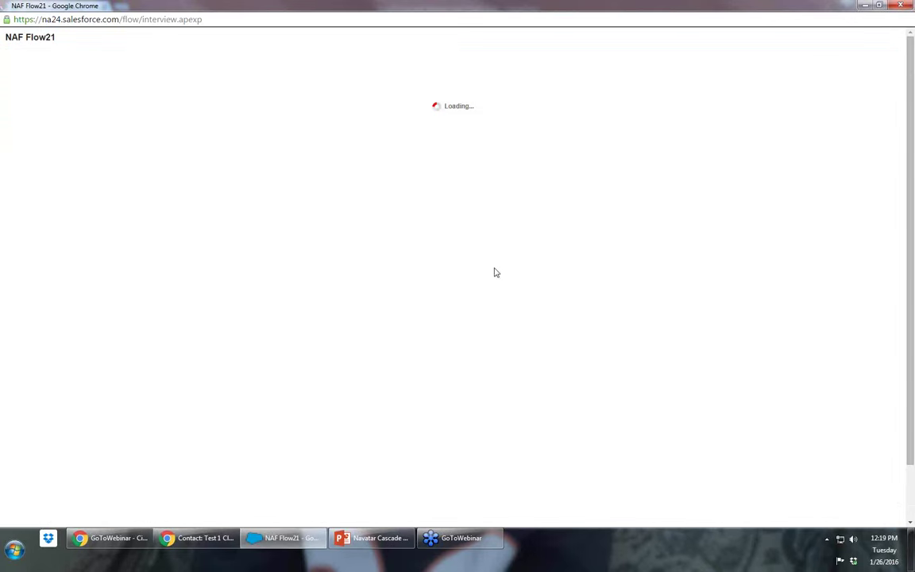
click(889, 170)
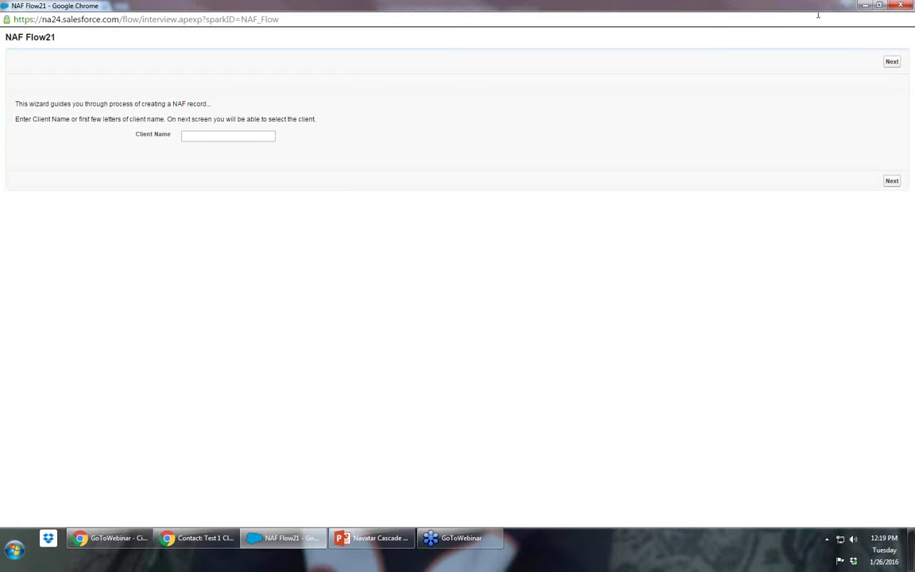
click(893, 6)
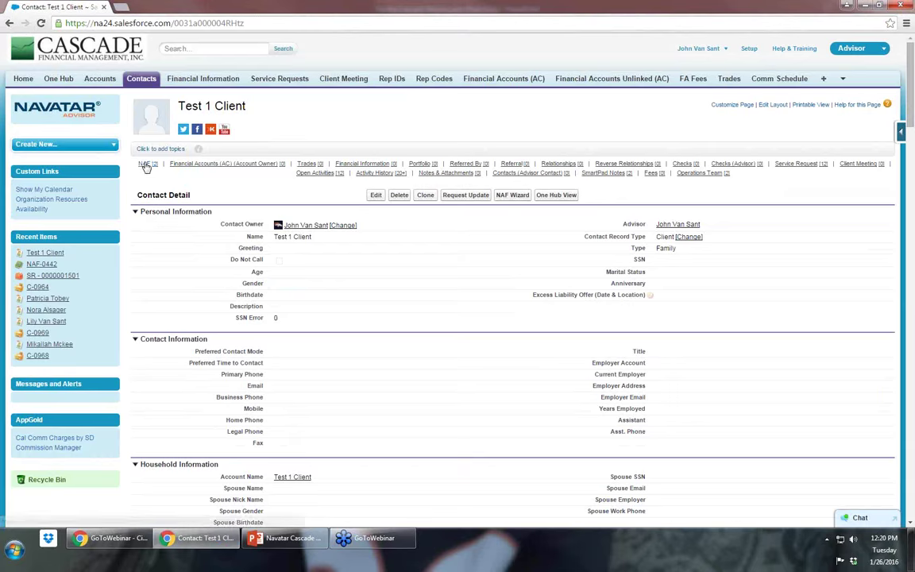
- Open record NAF-0435 from the client's NAF list and examine its forms, fee schedule, investment profile, transfer and approval sections
mouse_move(148, 163)
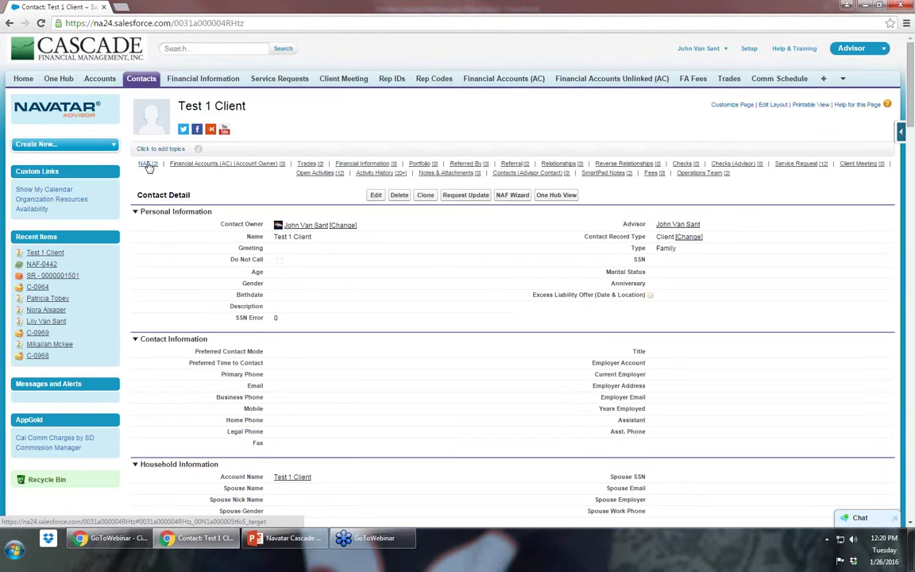
click(178, 210)
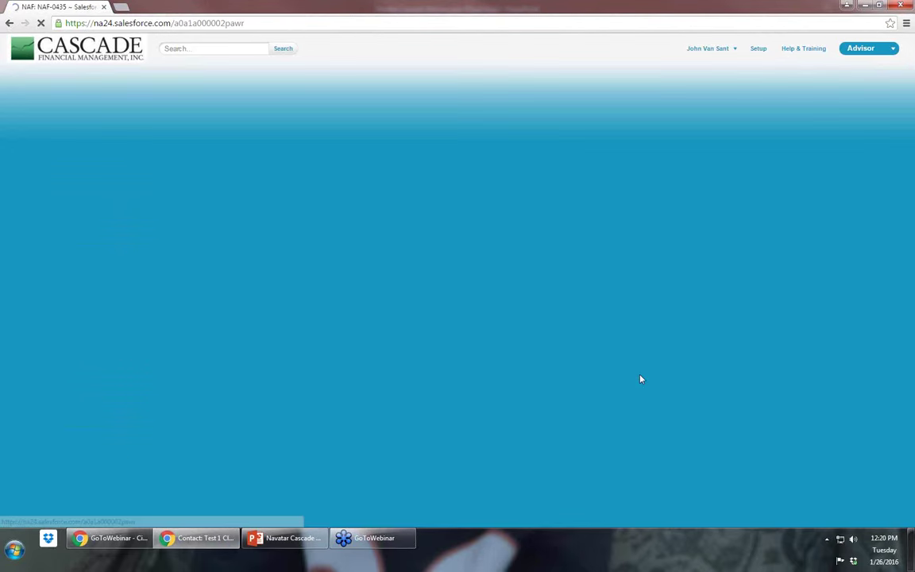
scroll(628, 373, down, 1)
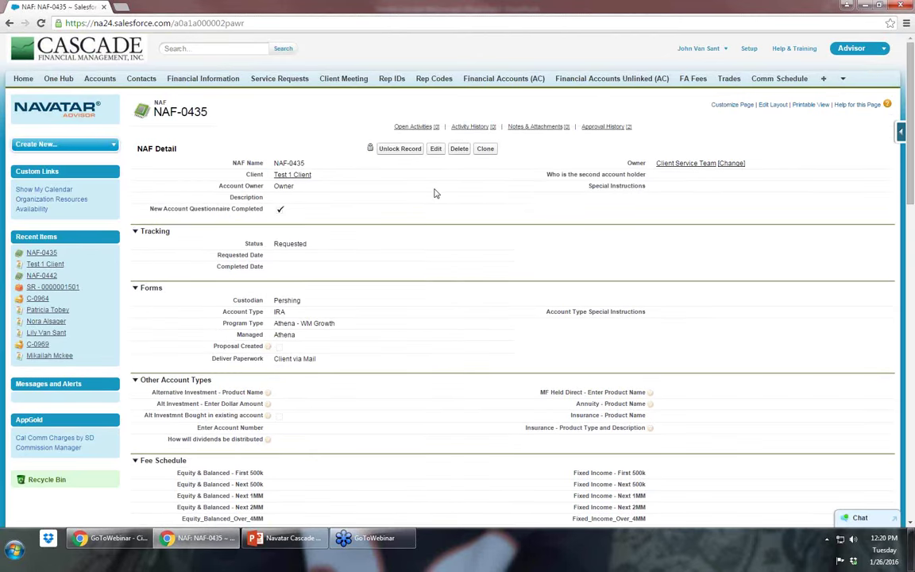
scroll(429, 195, down, 1)
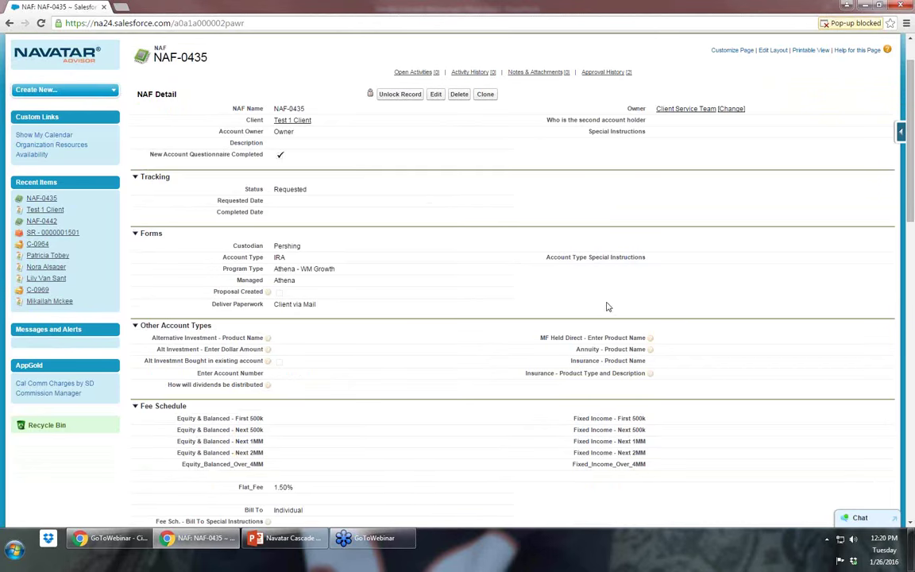
scroll(594, 280, up, 1)
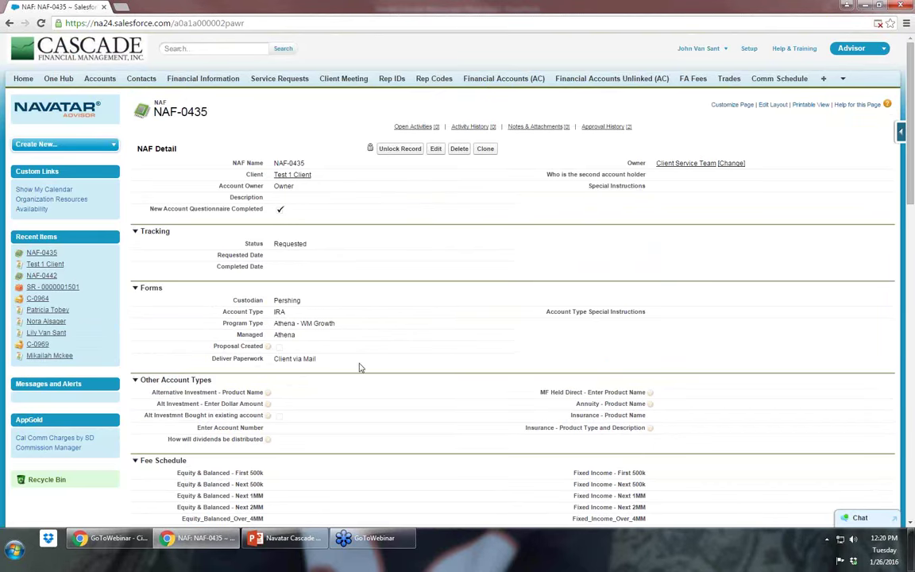
scroll(520, 351, down, 1)
scroll(521, 351, down, 1)
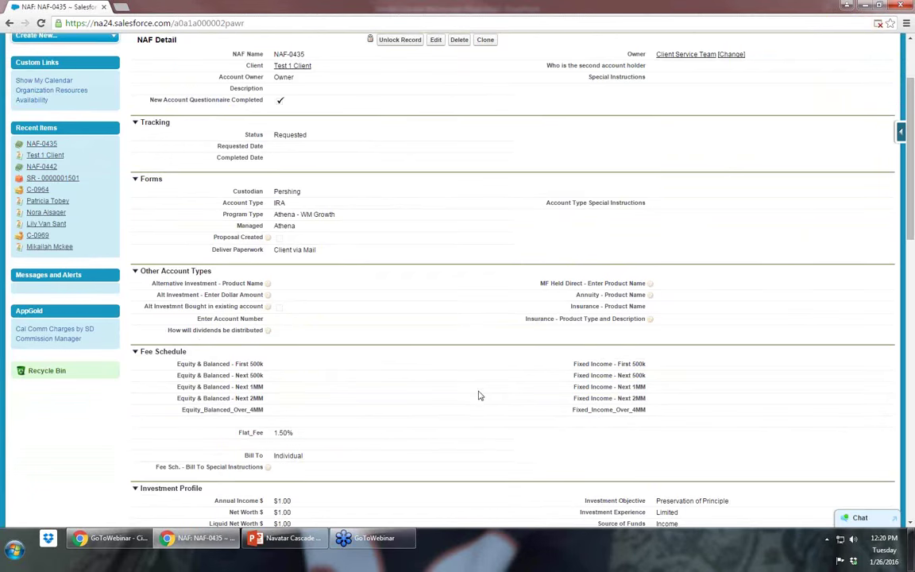
scroll(482, 395, down, 10)
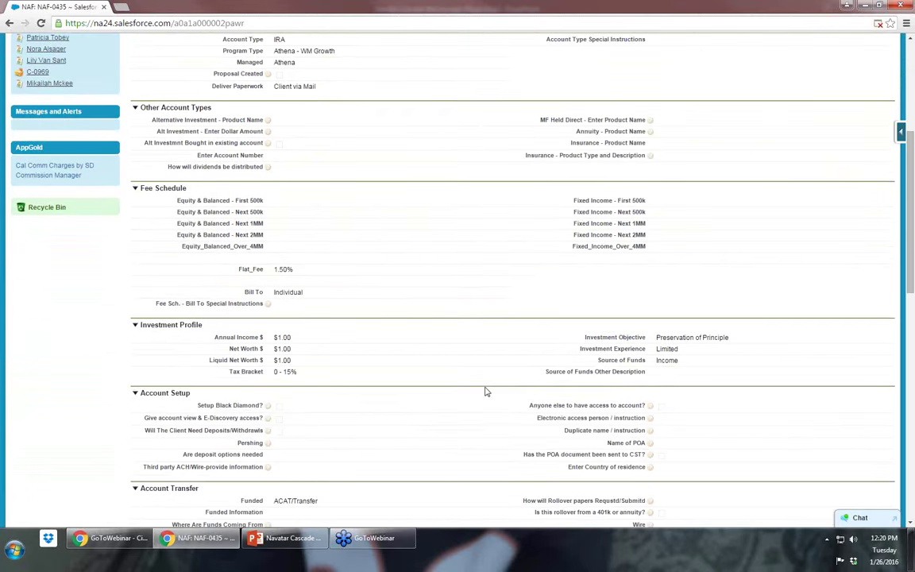
scroll(486, 376, down, 4)
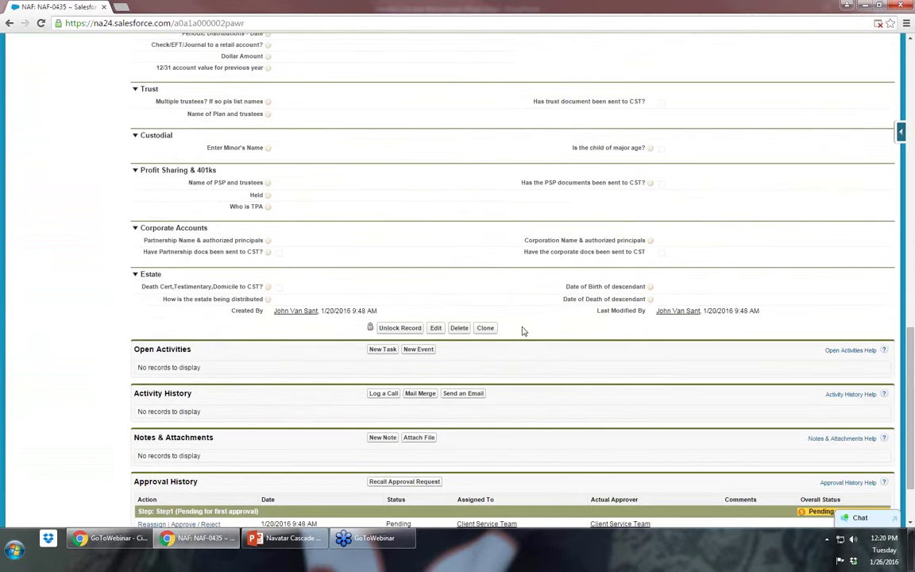
scroll(521, 336, up, 3)
scroll(521, 336, up, 4)
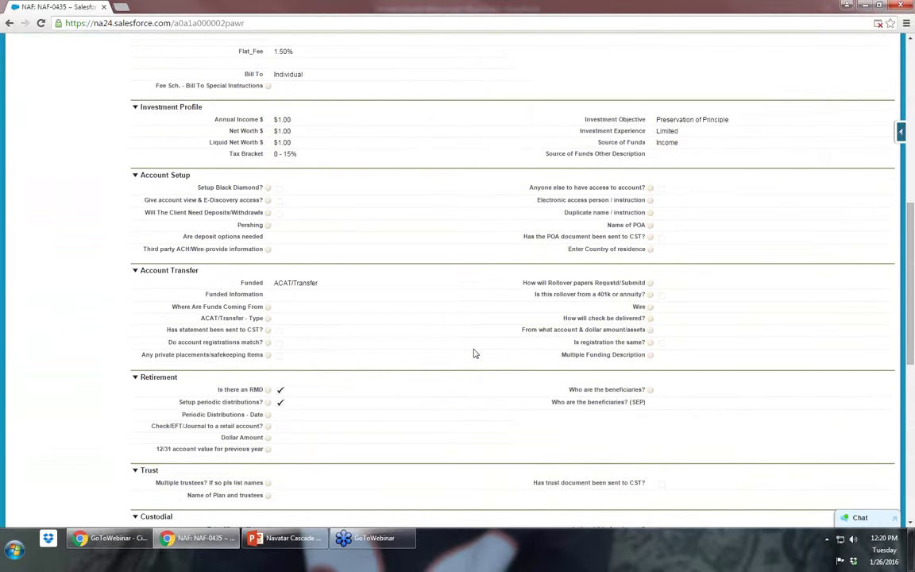
scroll(469, 359, up, 10)
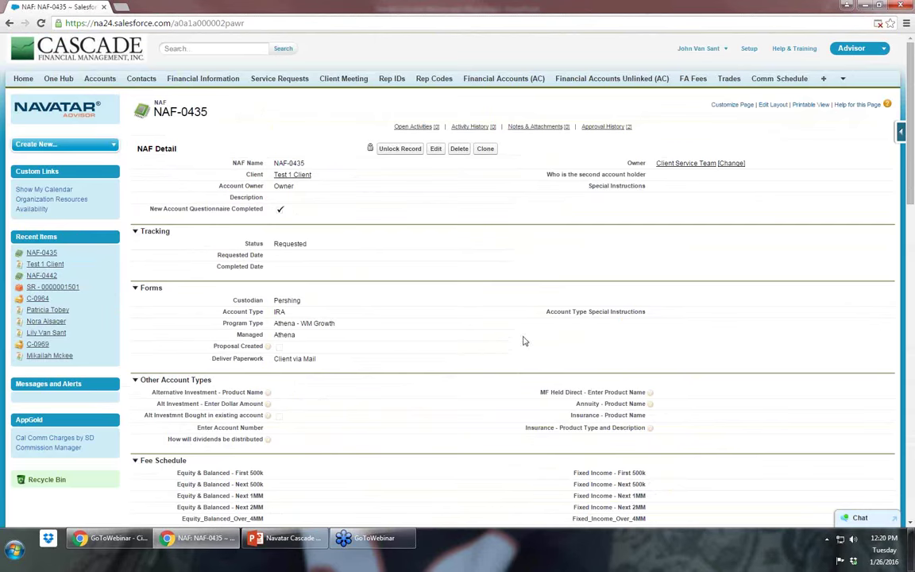
- Return to the Test 1 Client contact and start a new service request with the Client Meeting record type
click(38, 266)
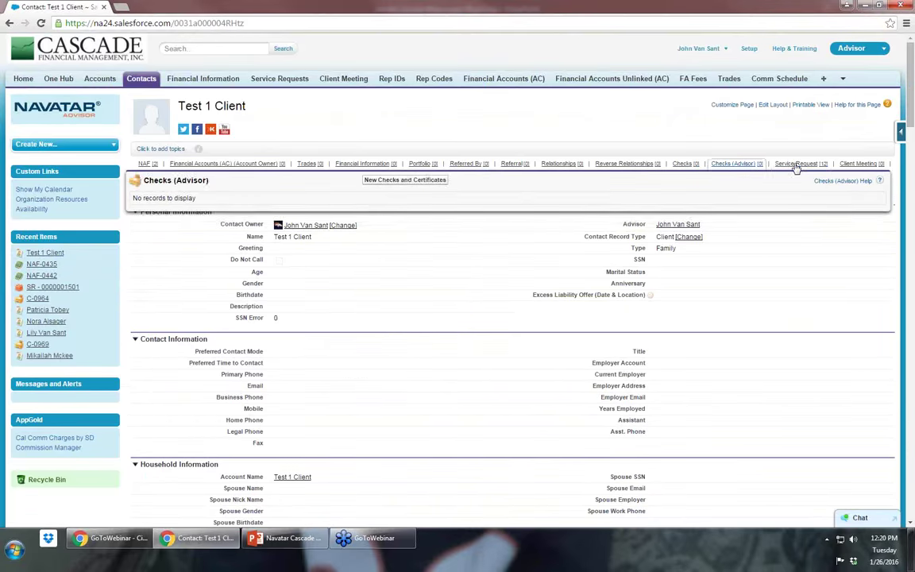
mouse_move(796, 165)
click(394, 179)
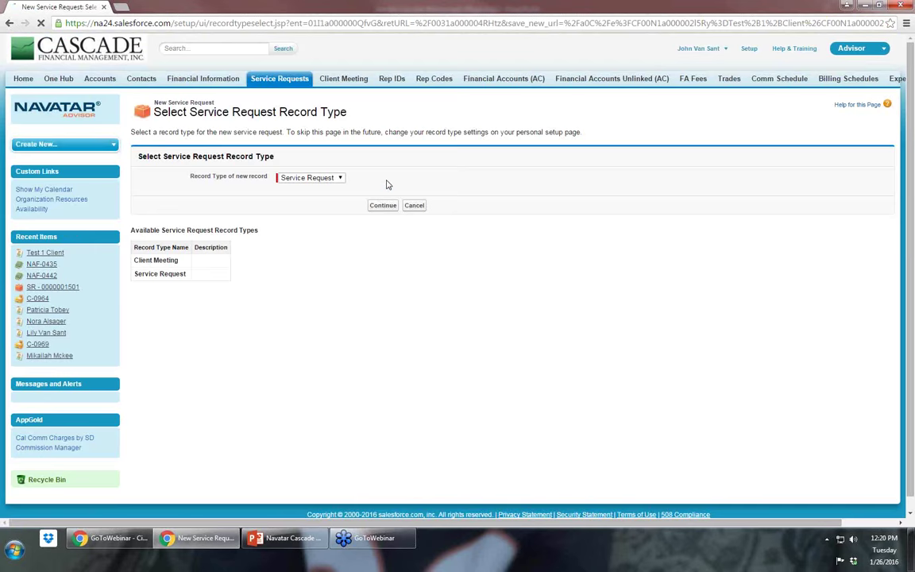
click(311, 178)
click(316, 189)
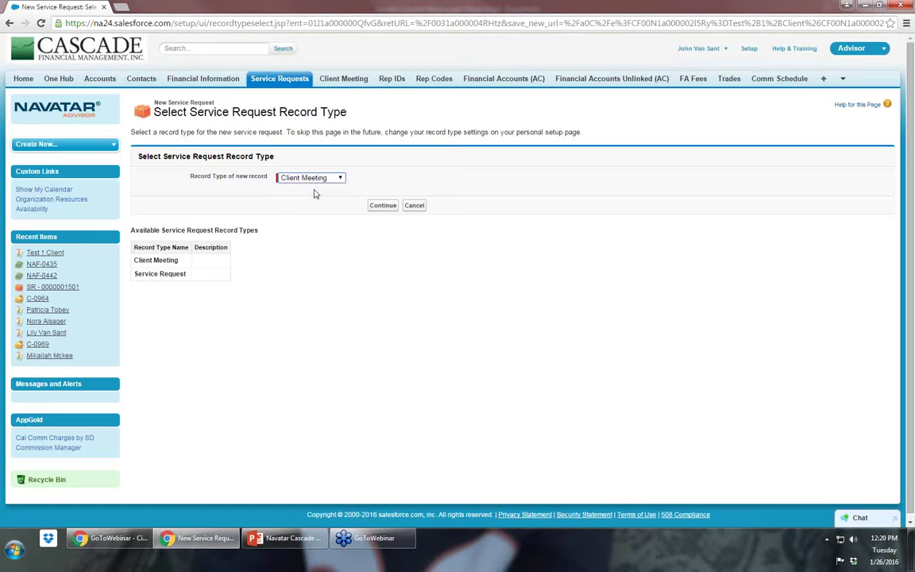
click(387, 207)
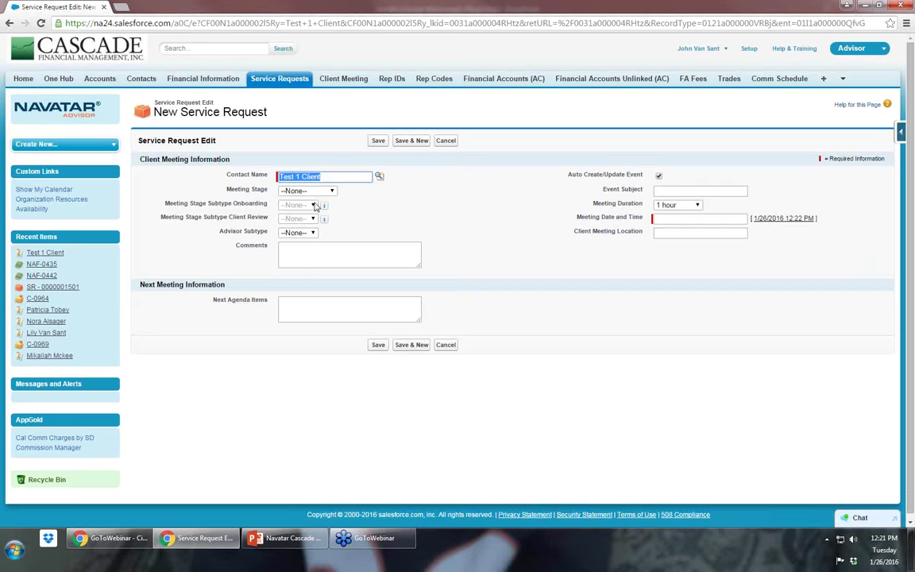
- Set the meeting stage and client review subtype to Client Review, the advisor subtype to Advisor, and the meeting time to 1/26/2016 12:22 PM
click(318, 192)
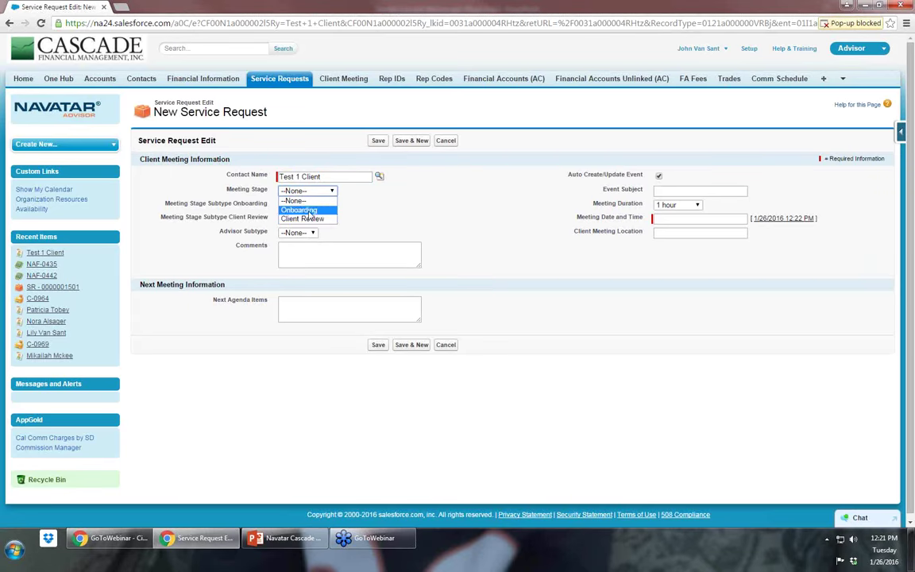
click(314, 218)
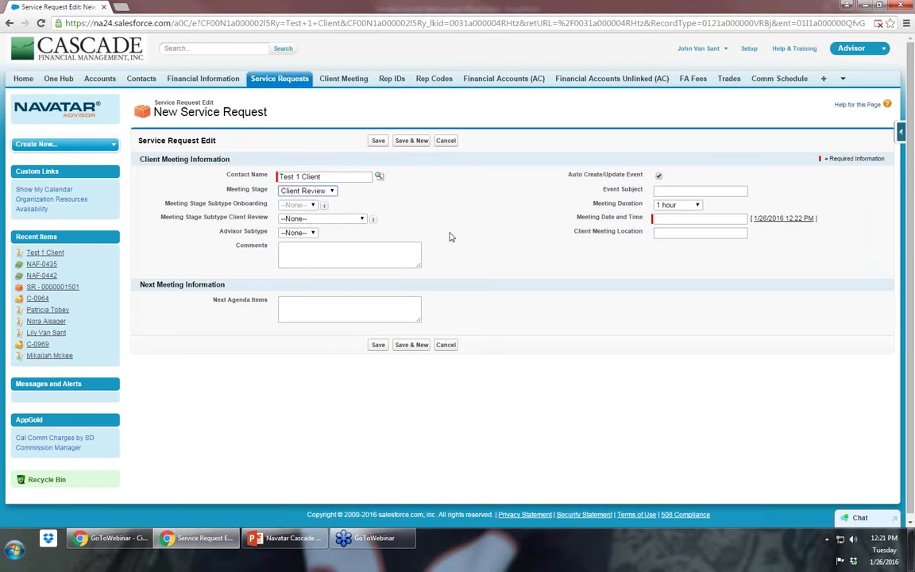
click(357, 219)
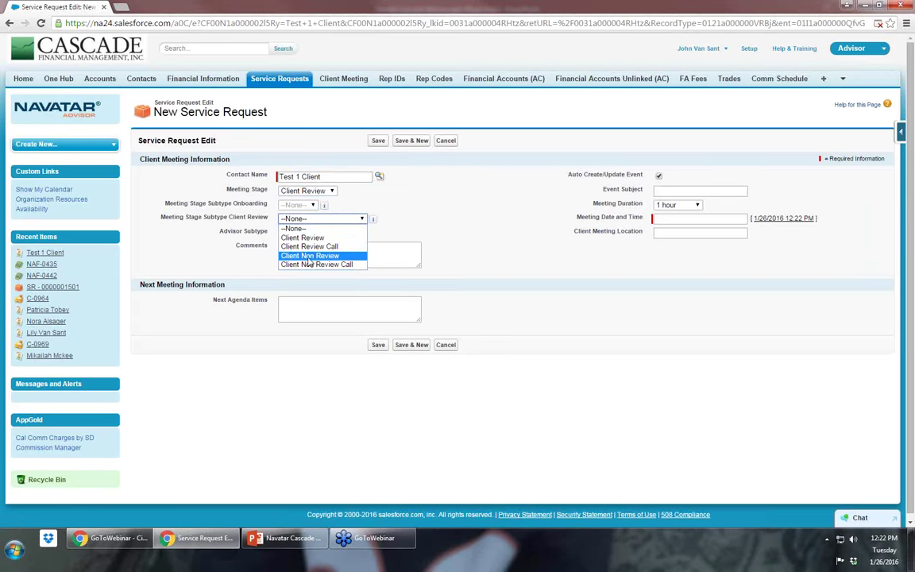
click(309, 237)
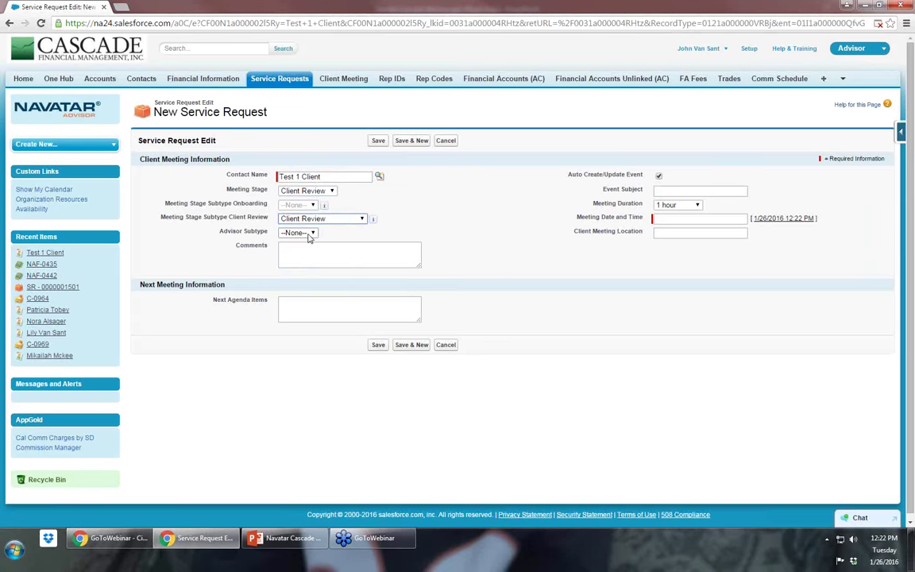
click(310, 233)
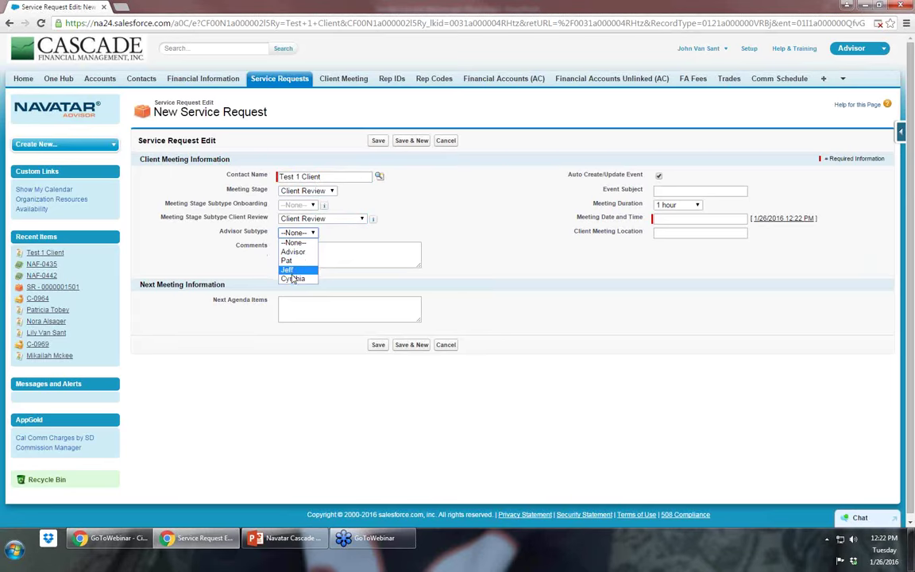
click(293, 252)
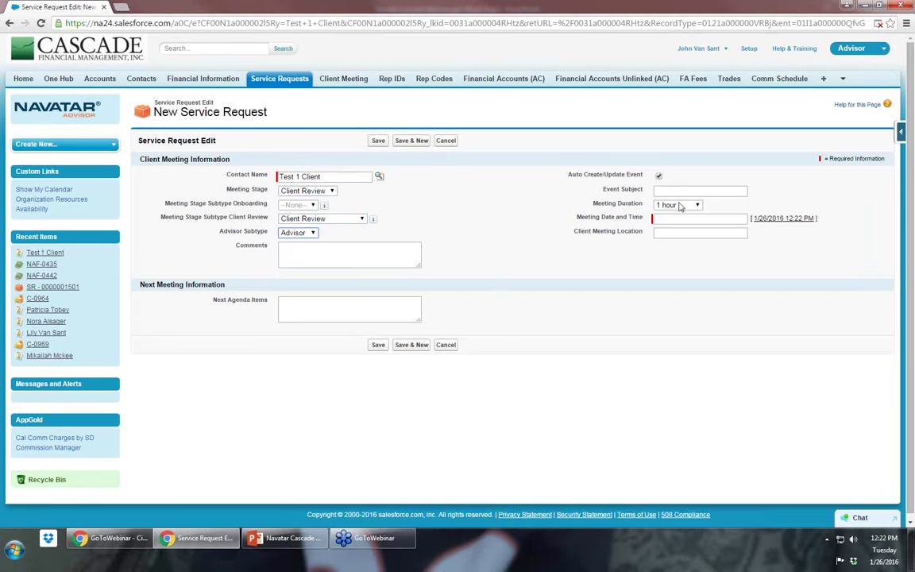
click(782, 218)
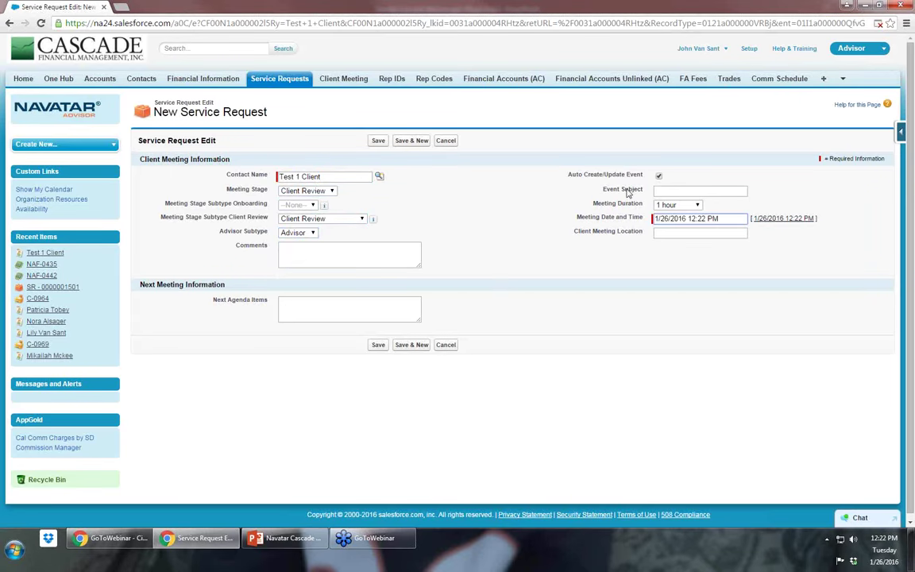
- Enter Test as both the event subject and the client meeting location, and save the client meeting request
click(677, 189)
text(Test)
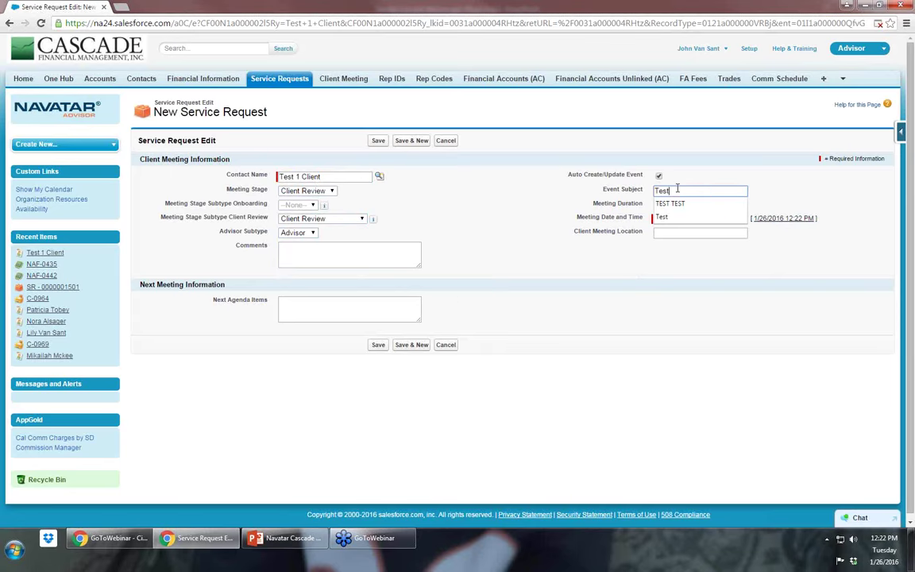
key(Tab)
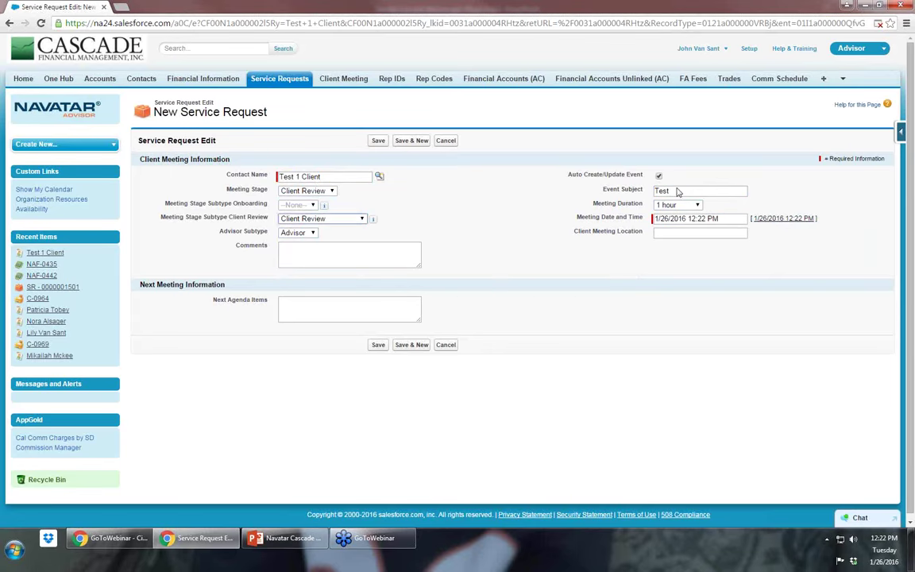
click(695, 233)
text(Tes)
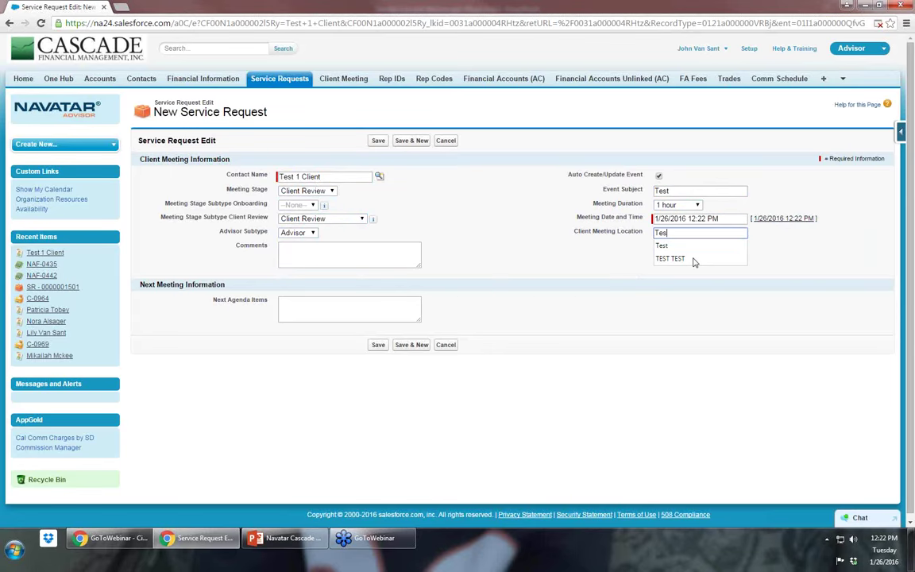
text(t)
key(Tab)
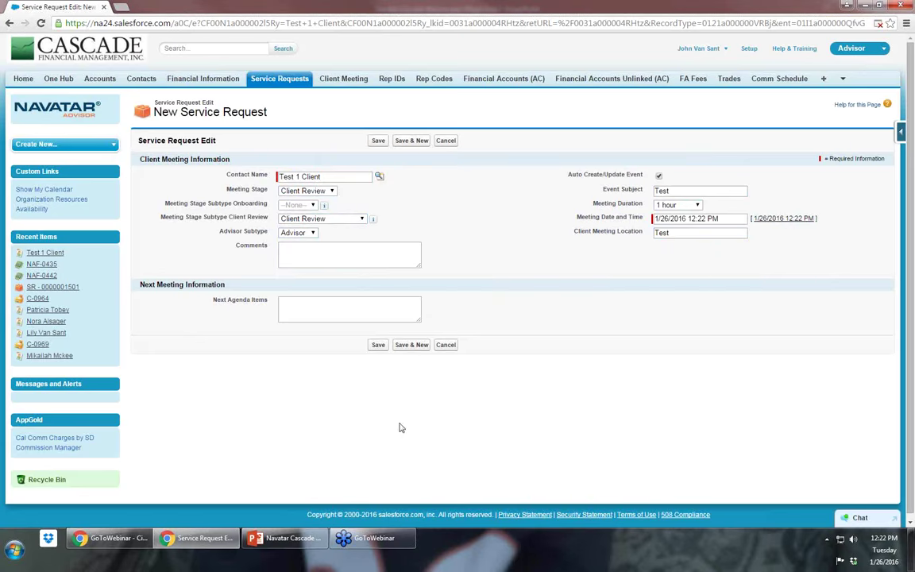
click(378, 344)
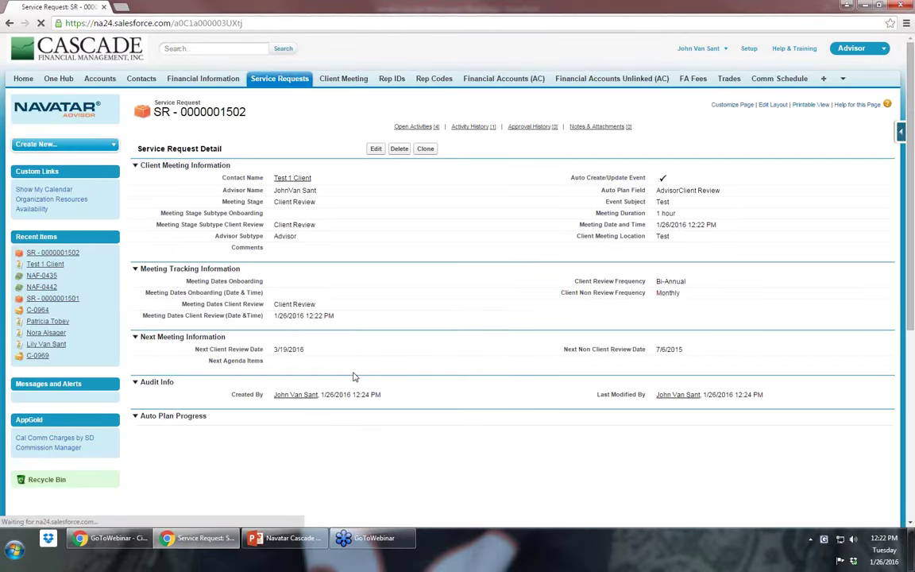
- Examine the saved meeting request's review frequencies, next meeting dates, auto plan progress, open activities and activity history
scroll(355, 376, down, 3)
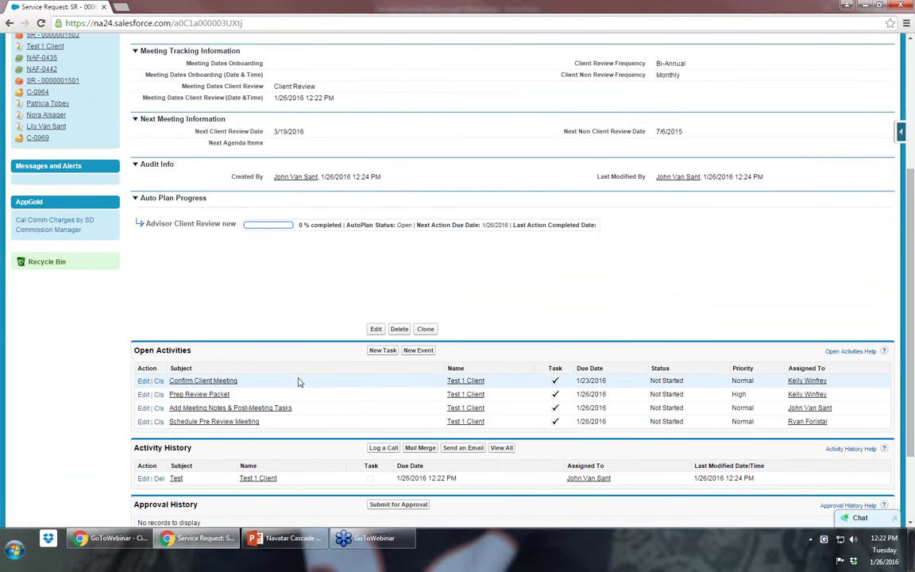
scroll(301, 382, up, 1)
scroll(300, 389, down, 1)
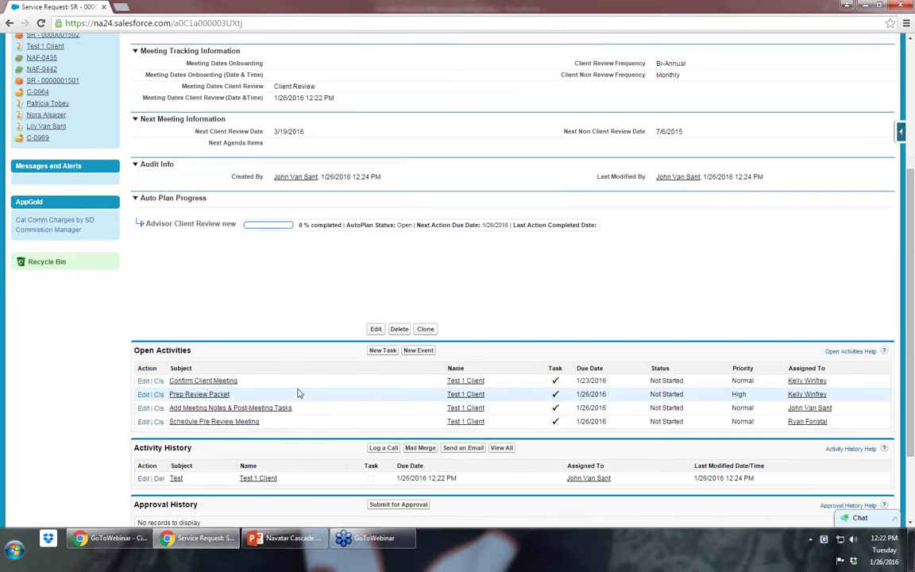
scroll(298, 394, up, 3)
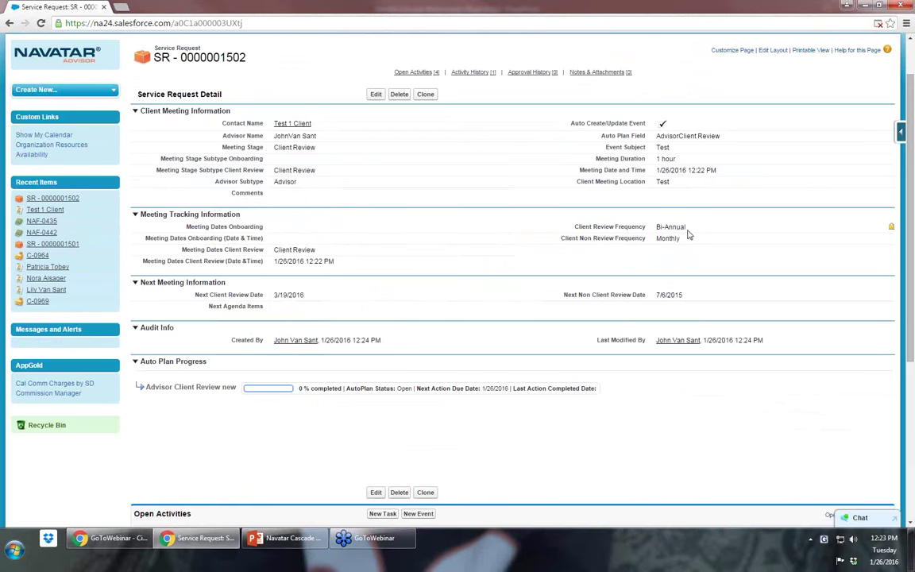
drag(688, 229, 657, 227)
drag(681, 243, 656, 239)
click(560, 268)
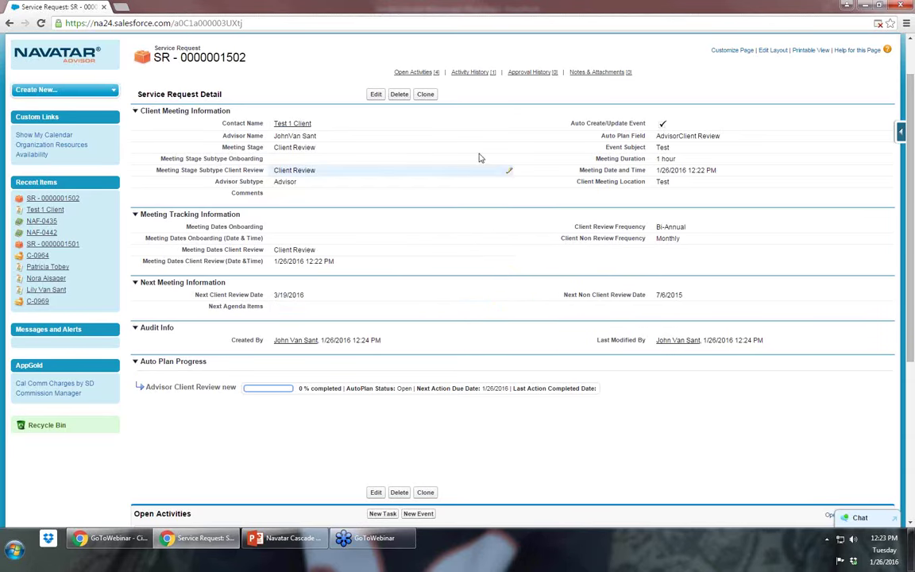
double_click(599, 240)
click(598, 282)
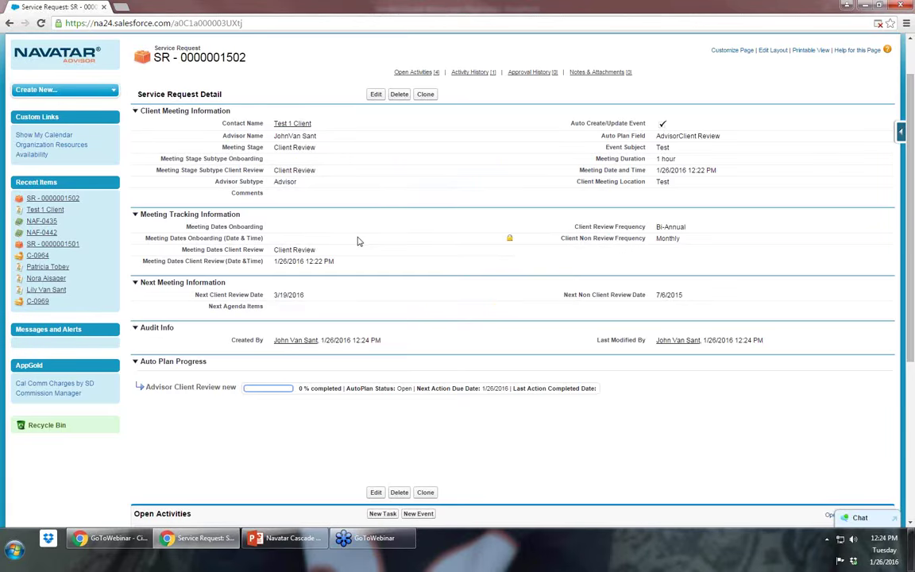
scroll(444, 300, down, 3)
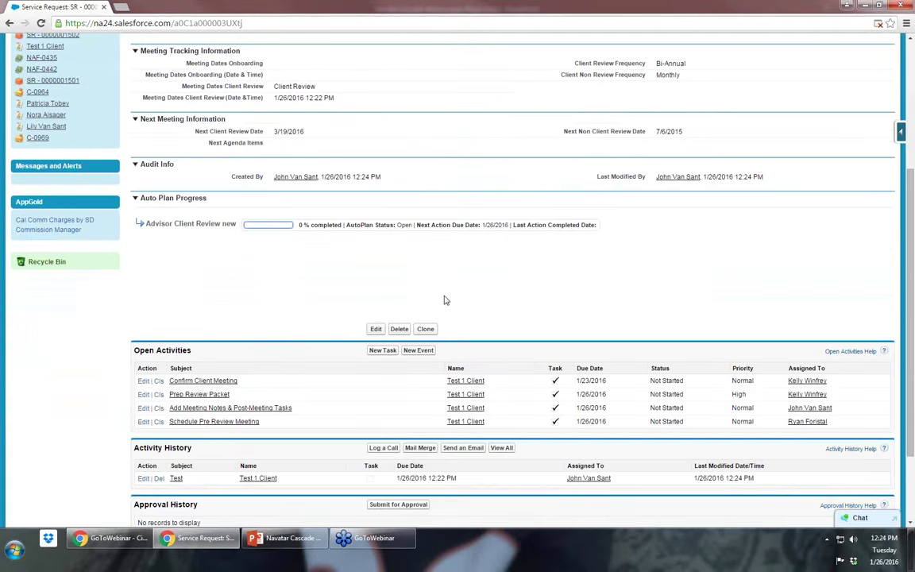
scroll(444, 301, down, 2)
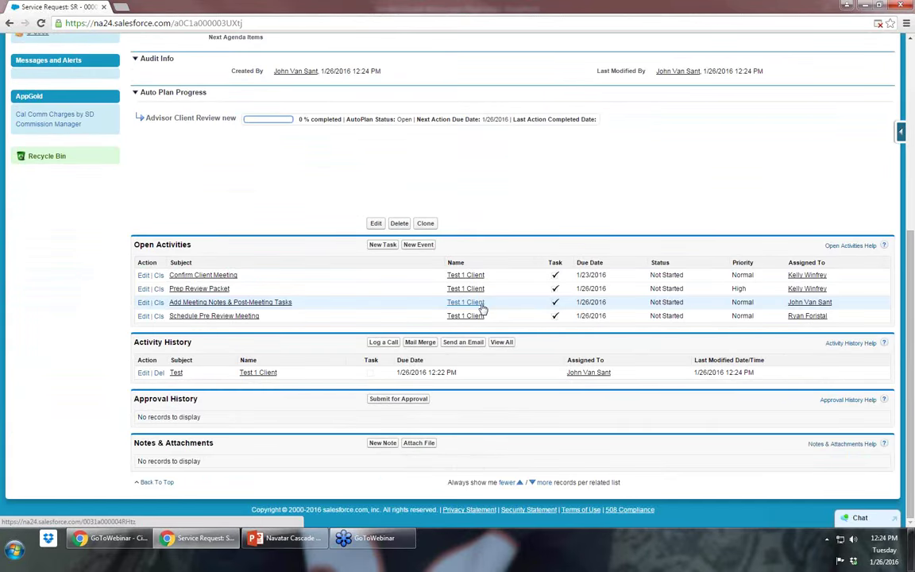
scroll(482, 309, up, 6)
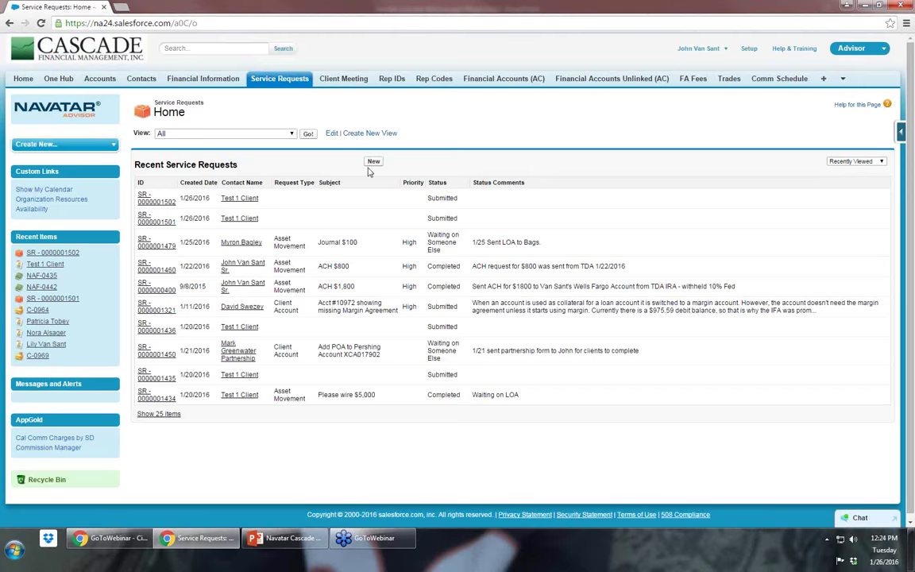
- Return to the Test 1 Client contact and start a new service request with the Service Request record type
click(239, 198)
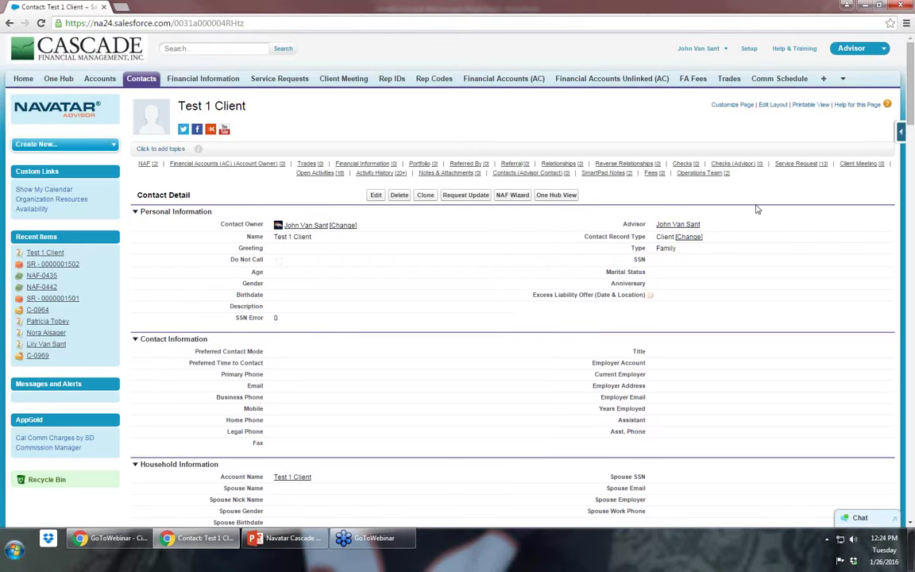
mouse_move(795, 164)
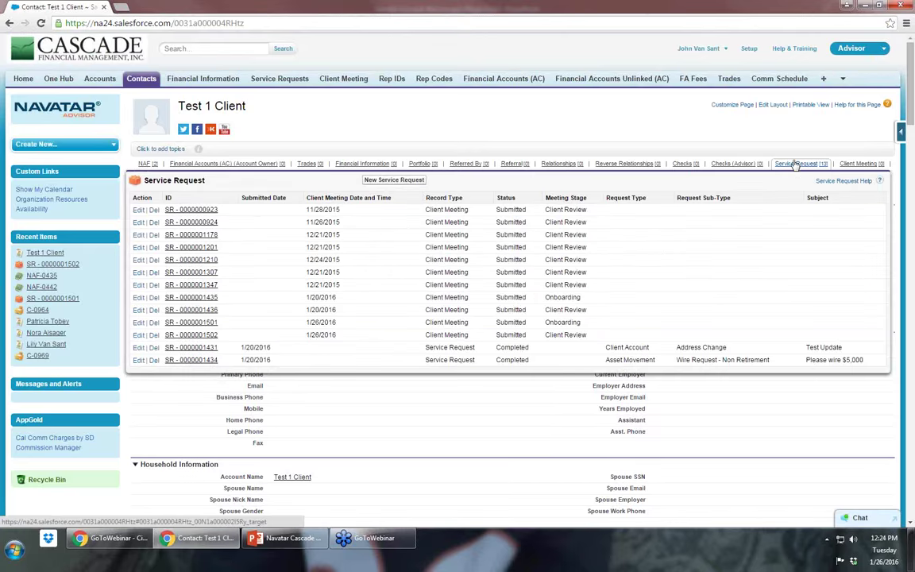
click(394, 180)
click(322, 178)
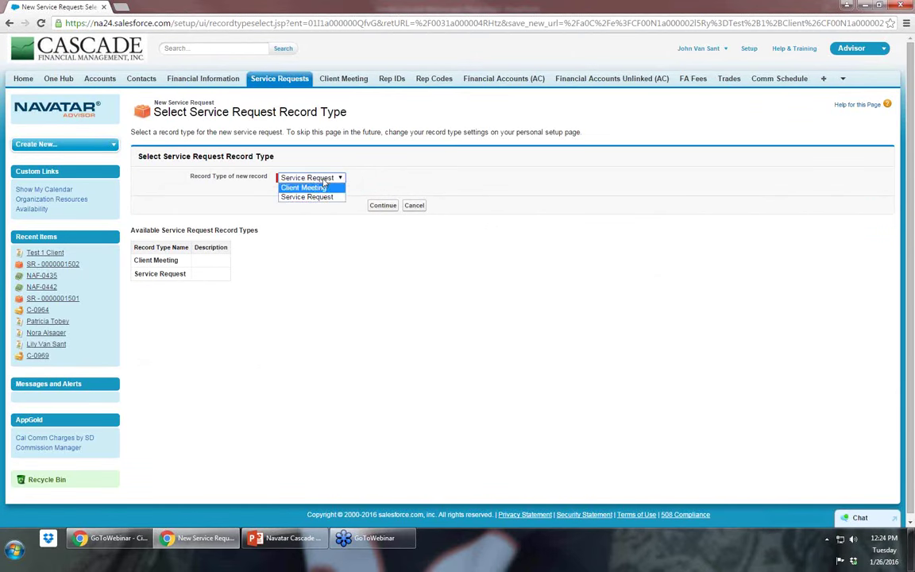
click(316, 196)
click(382, 206)
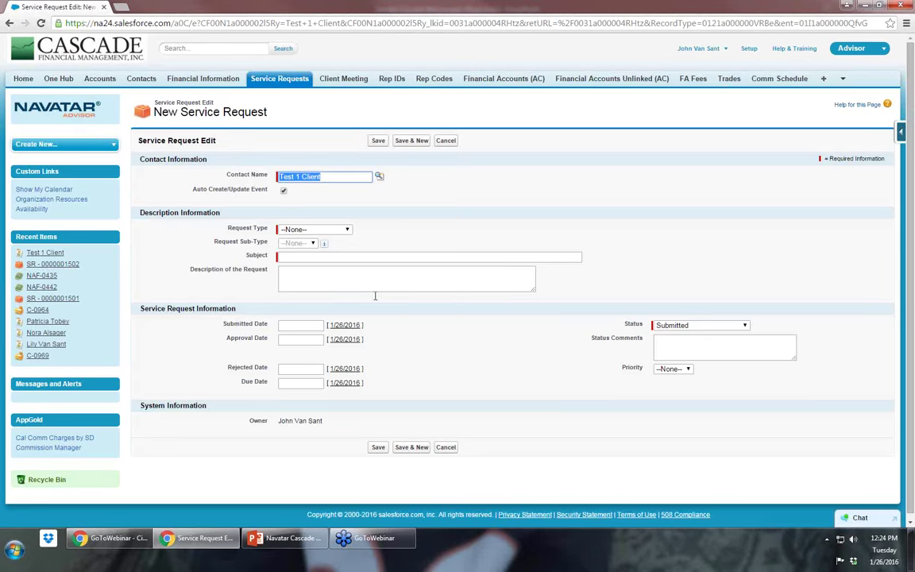
- Set the request type to Asset Movement and the request sub-type to ACH Request - Retirement
click(347, 231)
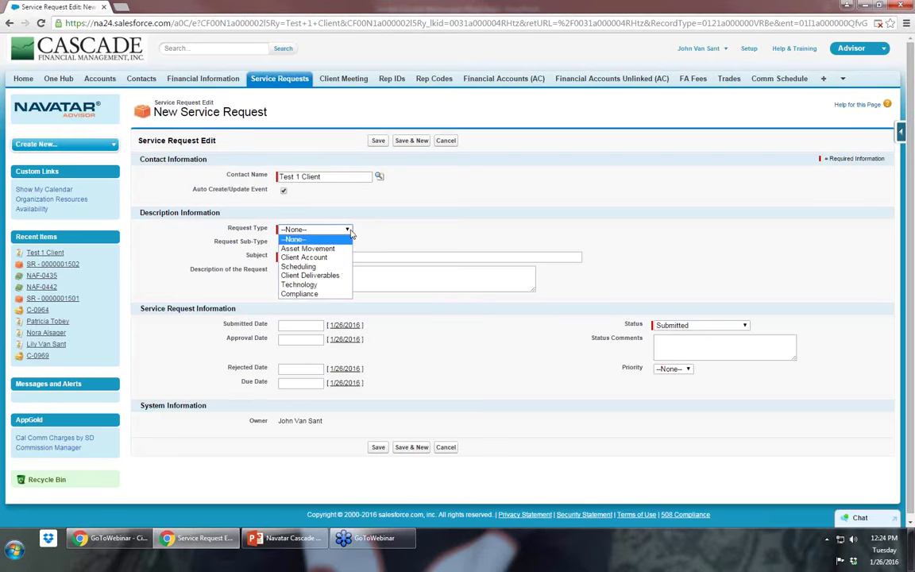
click(307, 248)
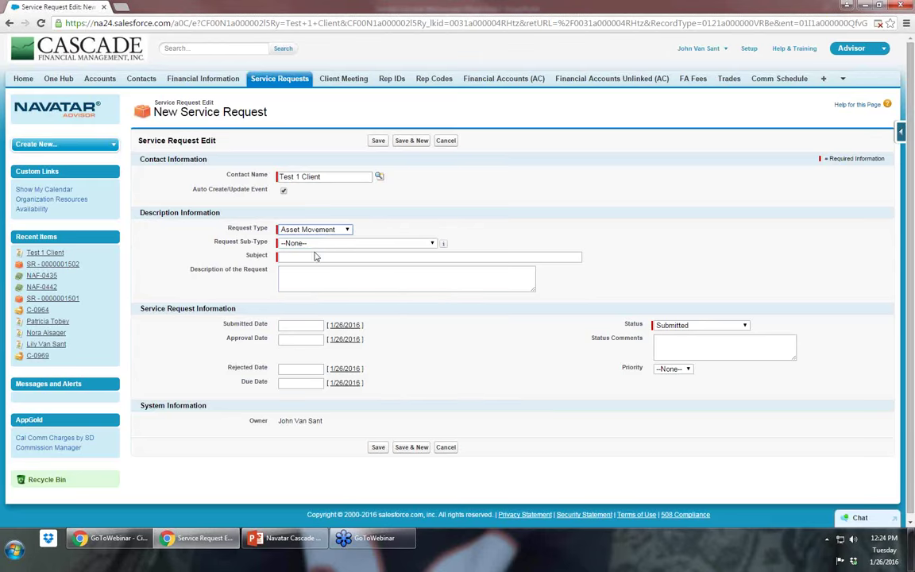
click(376, 246)
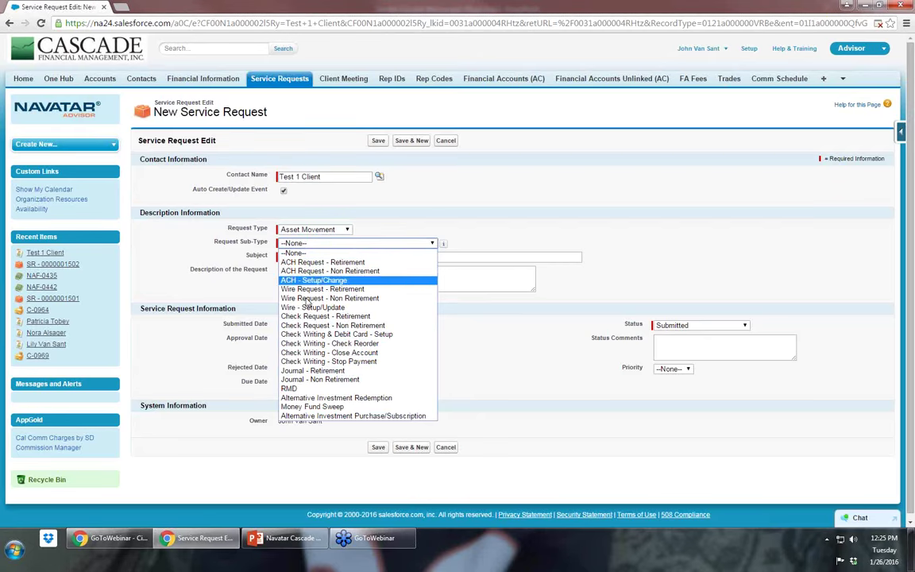
click(333, 263)
- Enter Test as the subject, request description and status comments, keeping the status as Submitted
click(302, 255)
text(T)
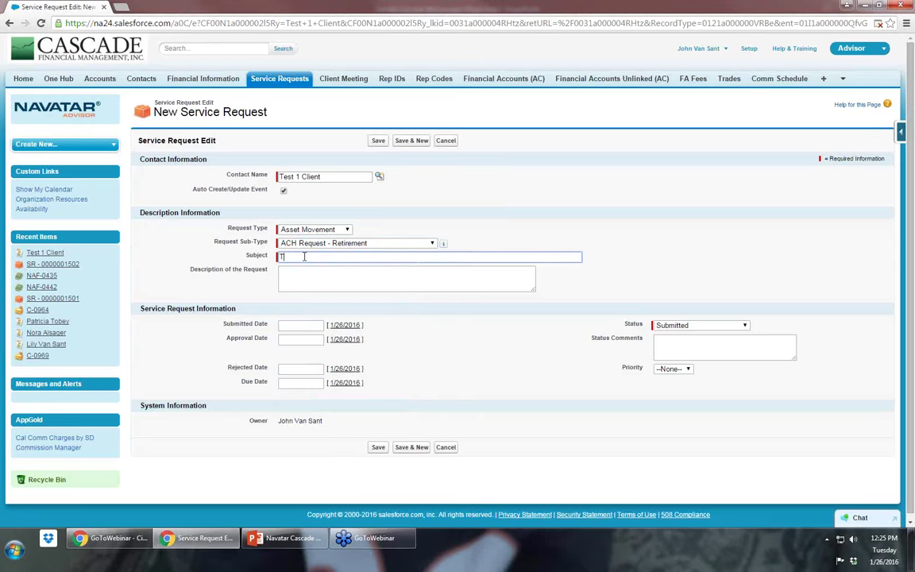
text(est)
key(Tab)
key(Tab)
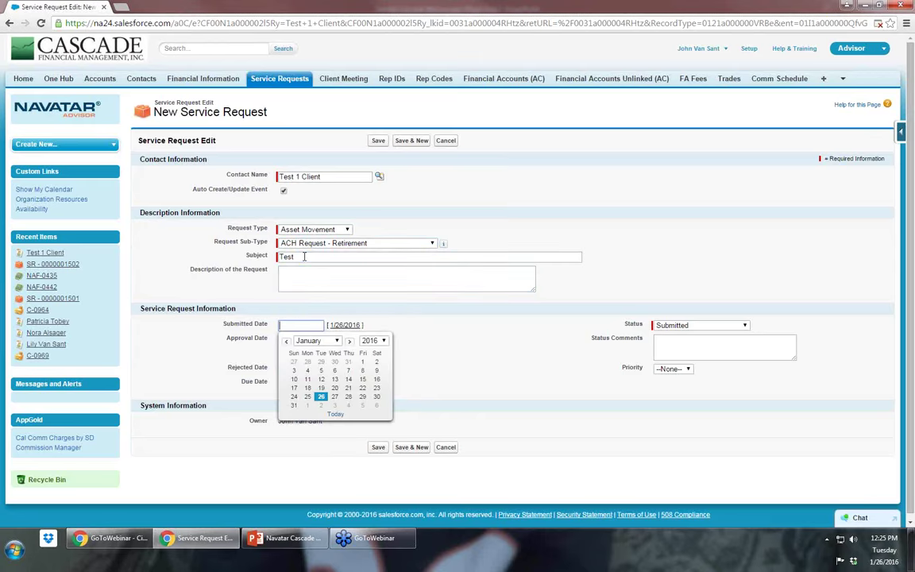
click(378, 273)
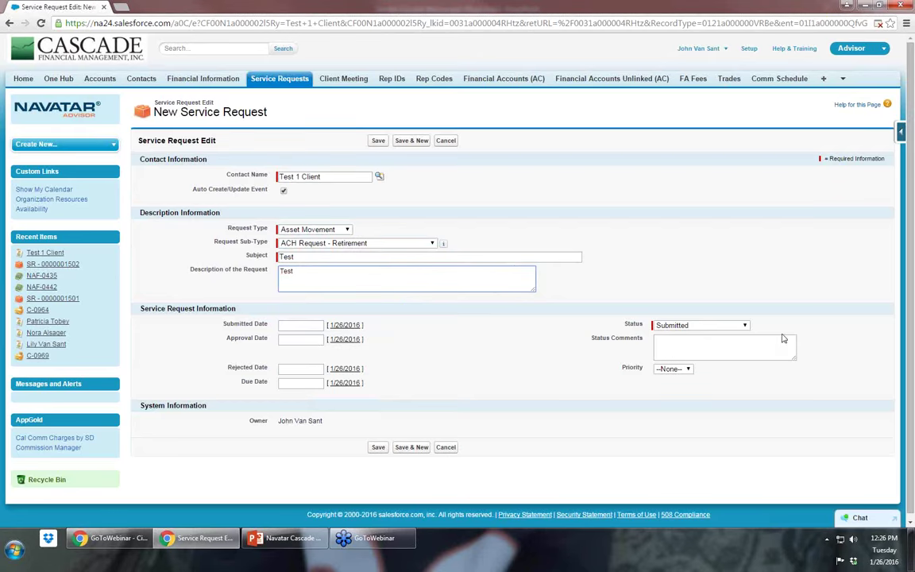
click(710, 326)
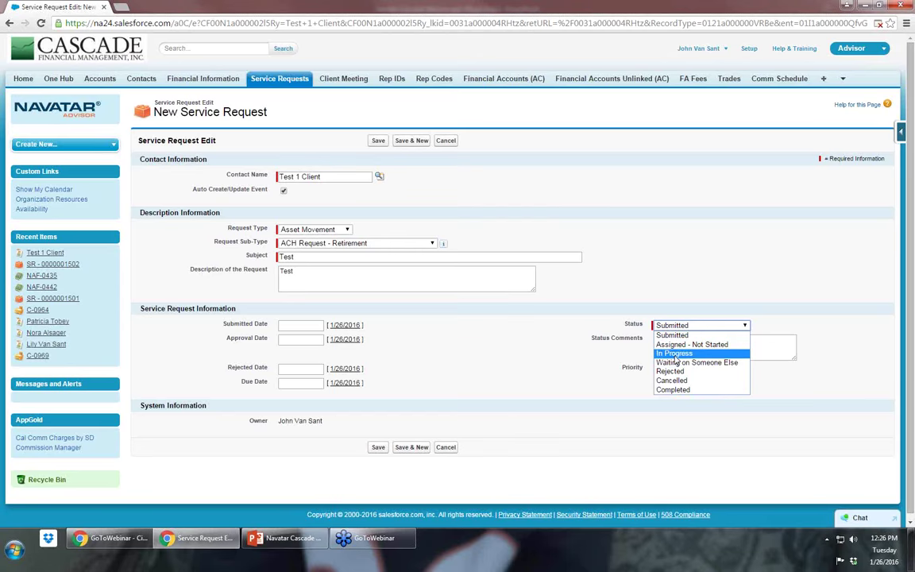
click(781, 355)
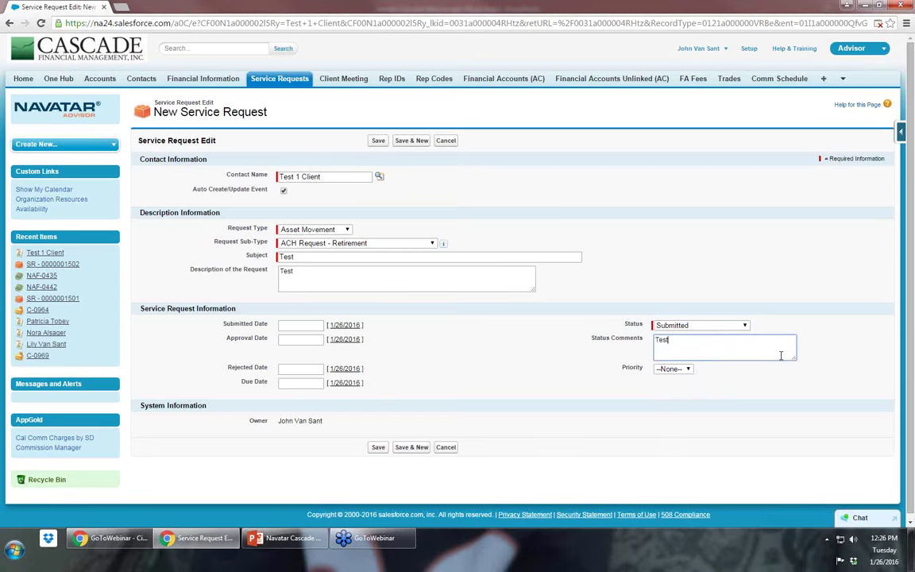
- Review the available request sub-type and priority choices without changing them, and save the service request
click(433, 244)
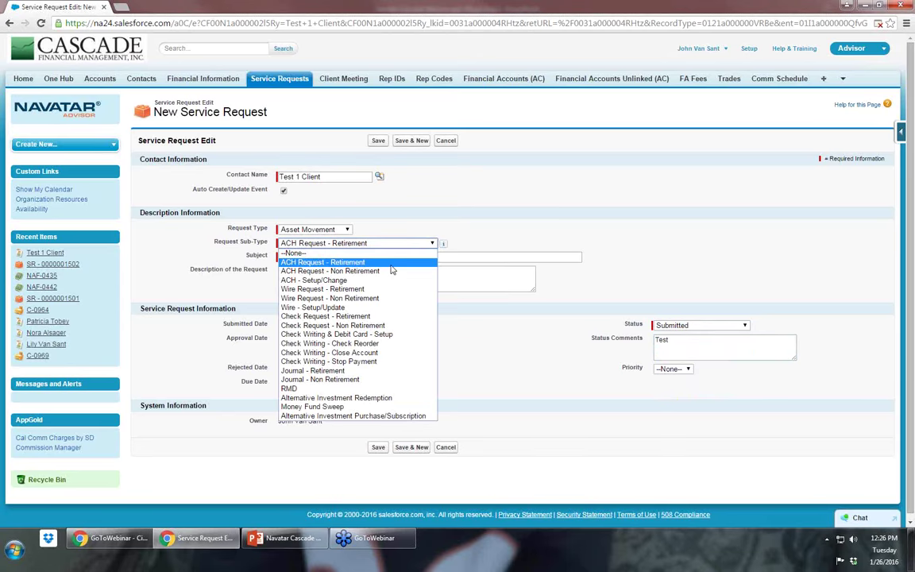
click(550, 347)
click(673, 370)
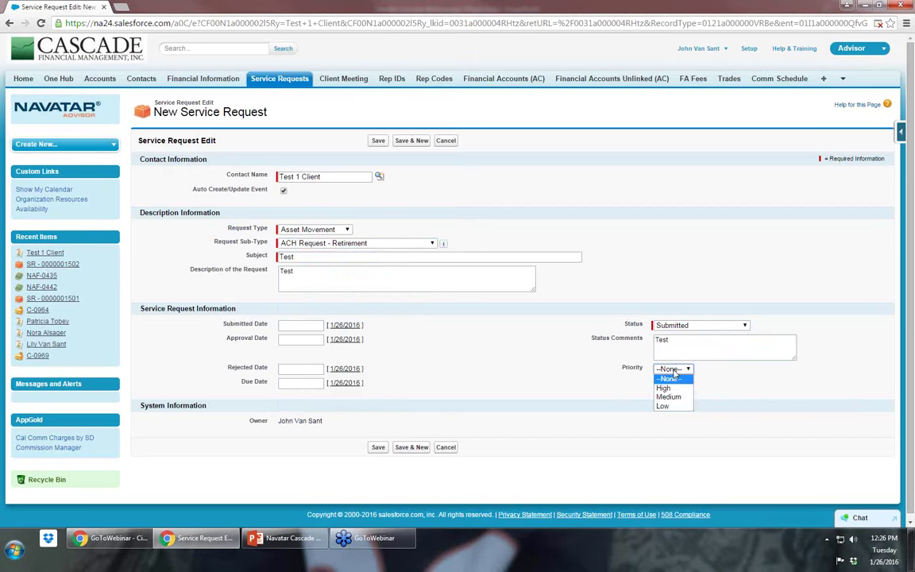
click(675, 372)
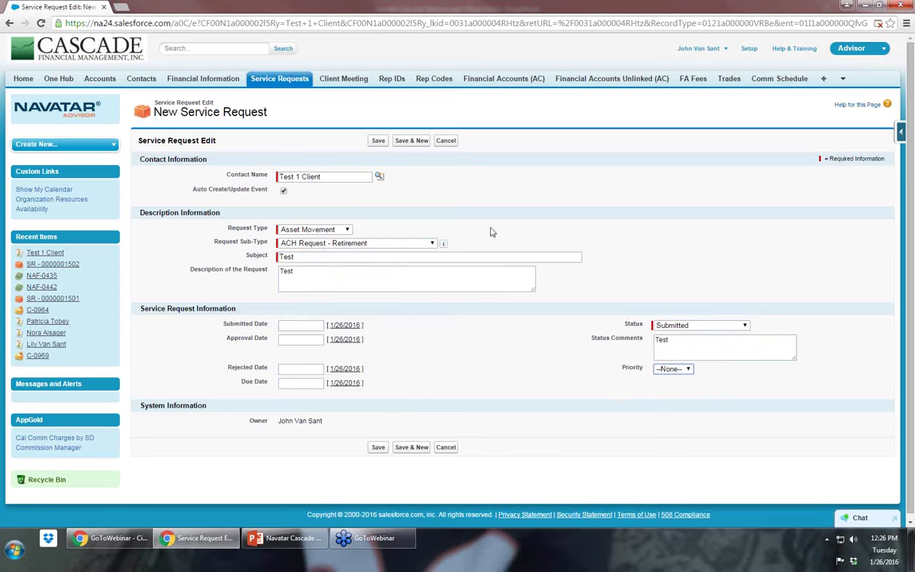
click(387, 246)
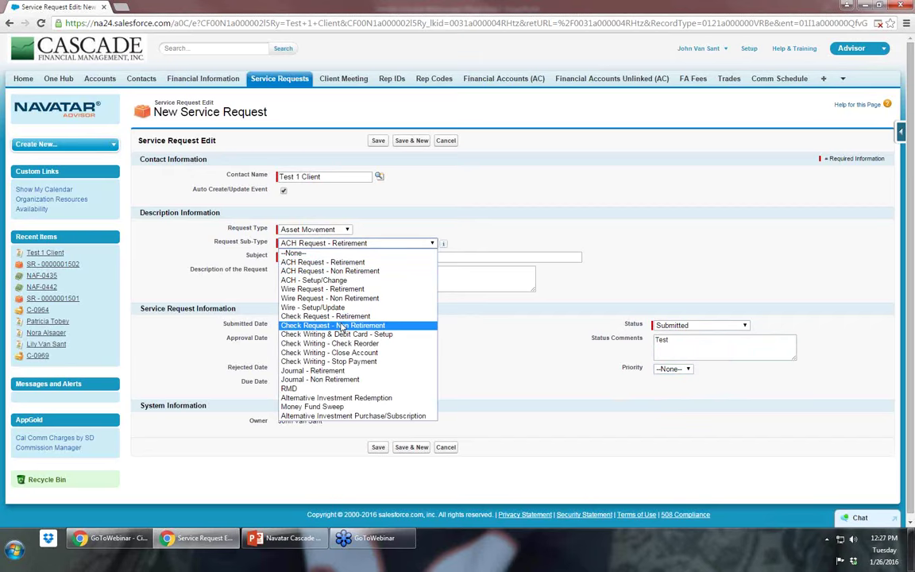
click(536, 339)
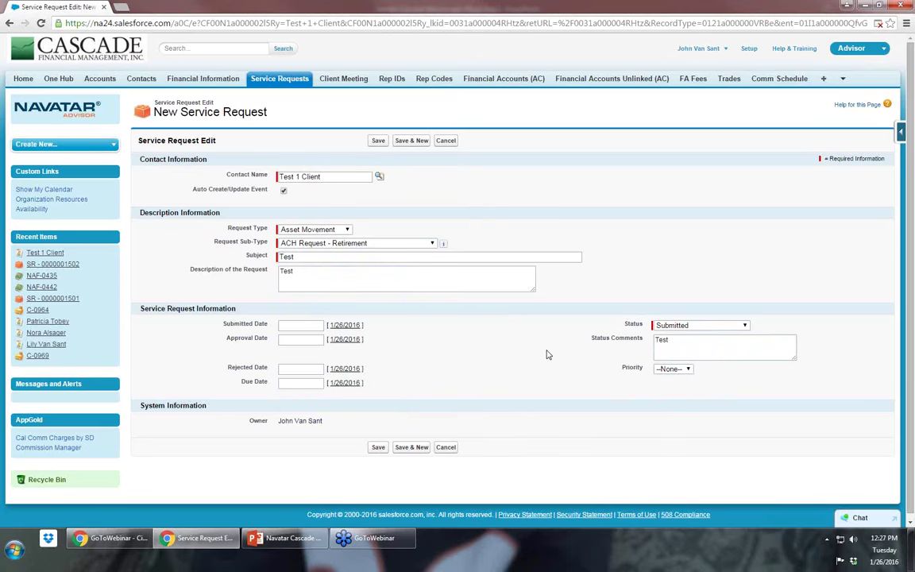
scroll(547, 355, down, 1)
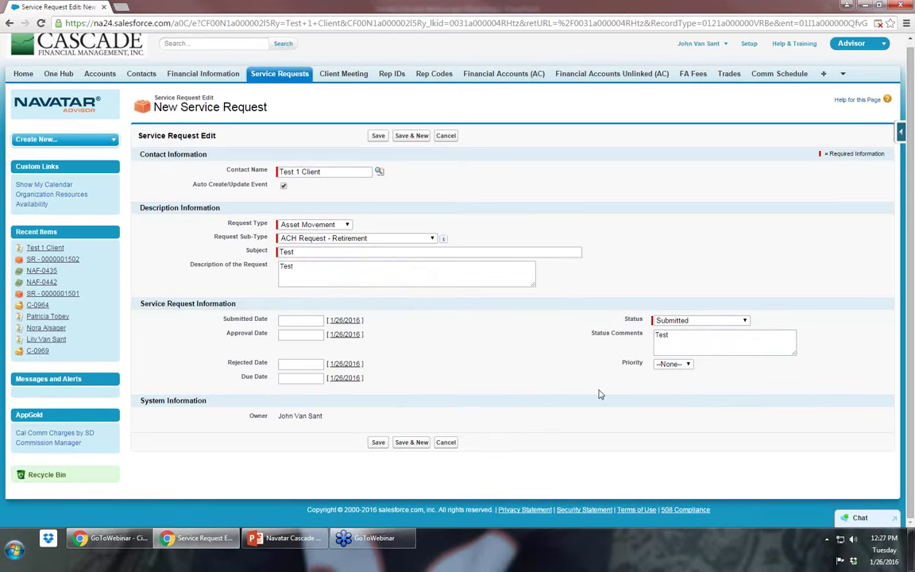
click(379, 442)
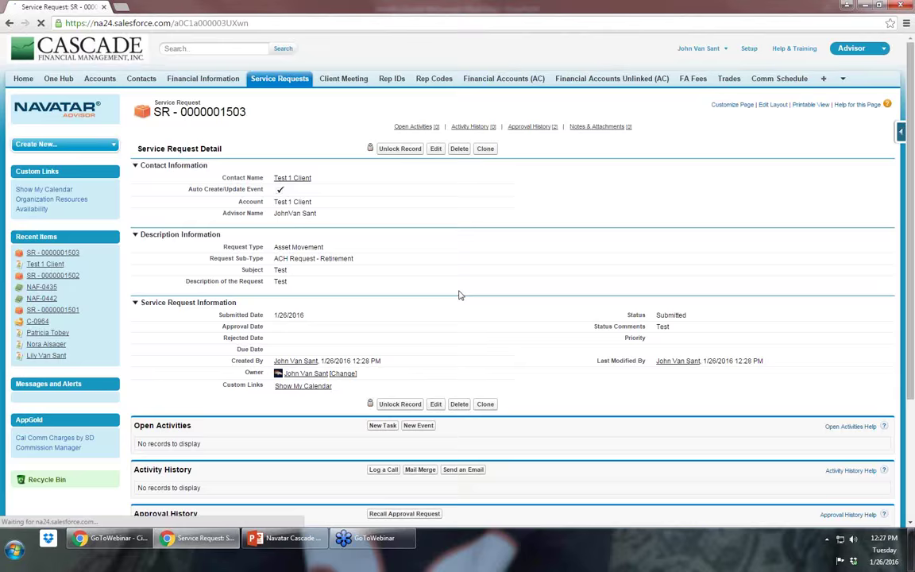
- Examine the saved asset movement request's details and its approval history
scroll(471, 292, down, 3)
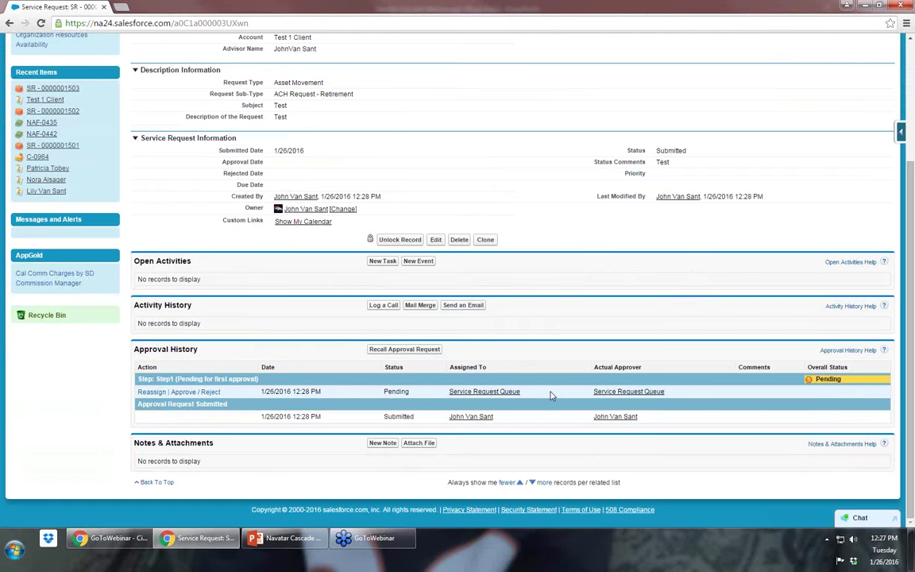
scroll(547, 390, up, 3)
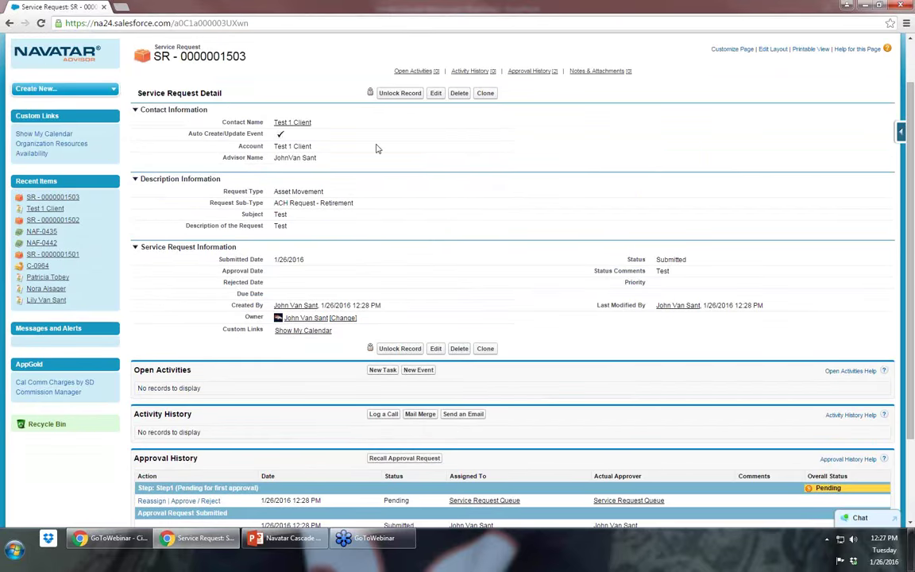
scroll(378, 148, down, 3)
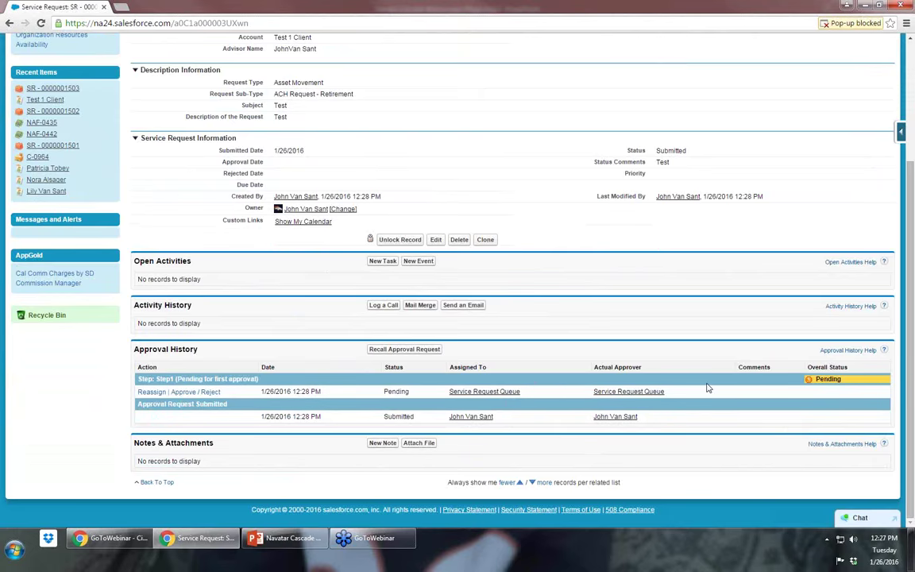
- Unlock the saved asset movement service request so that it can be edited
scroll(721, 370, up, 1)
scroll(650, 274, down, 1)
double_click(671, 151)
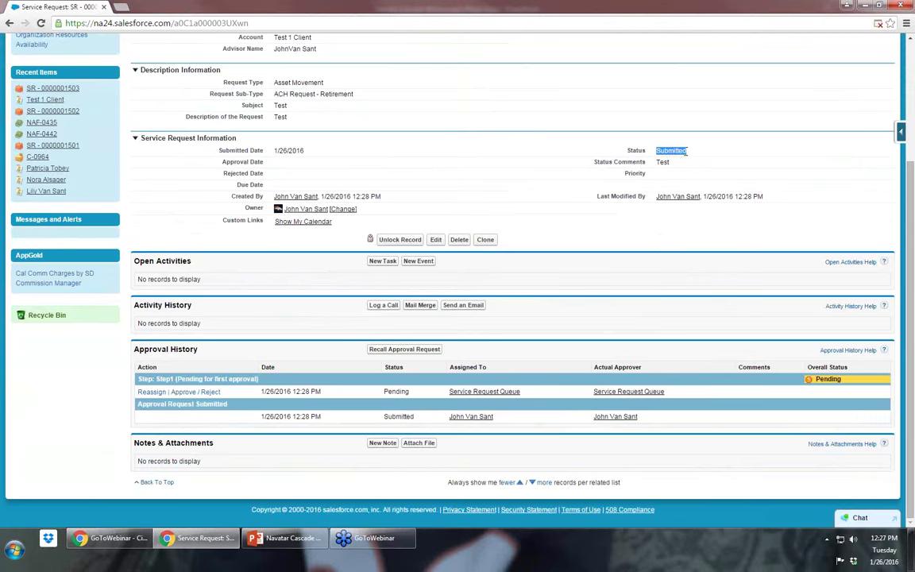
click(399, 239)
click(476, 91)
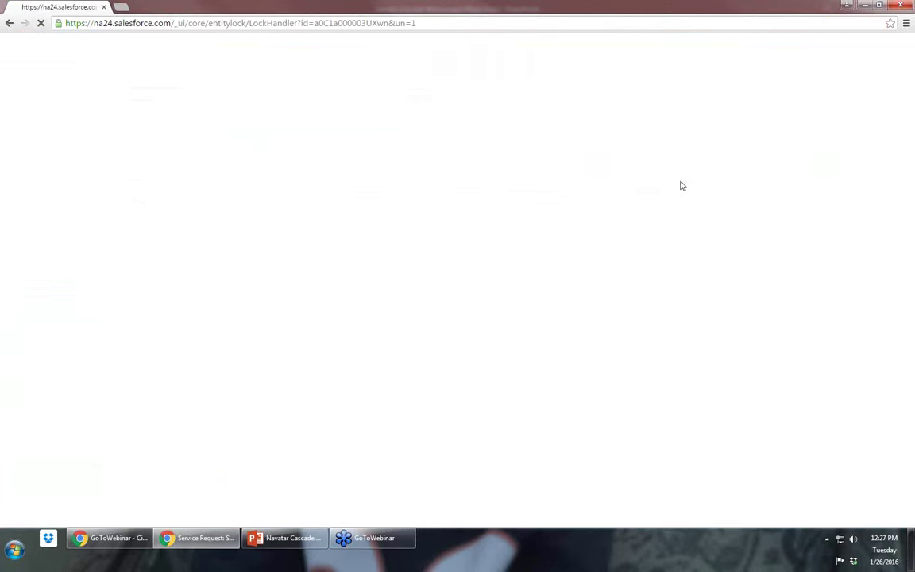
- Change the service request's status to Waiting on Someone Else, leaving the edit unsaved, and check the approval history
double_click(691, 319)
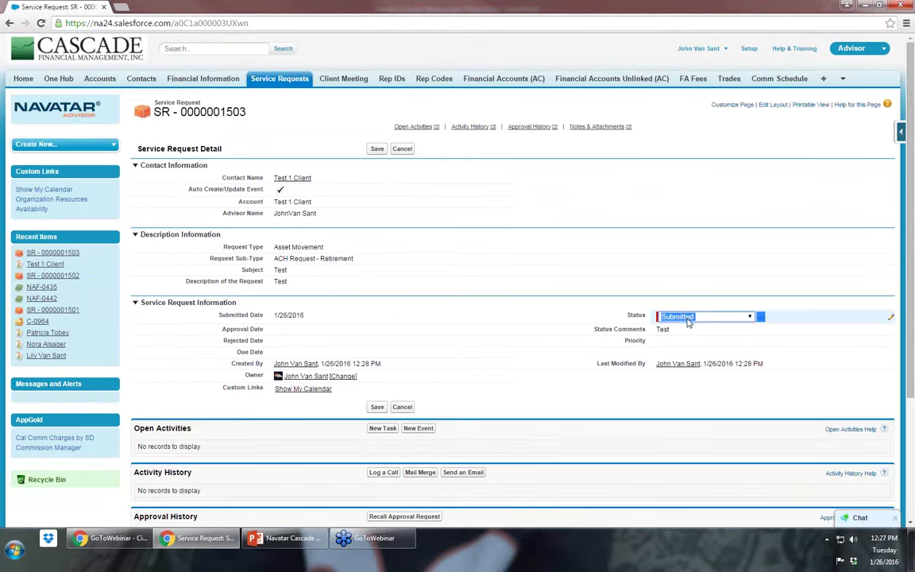
click(690, 318)
click(691, 353)
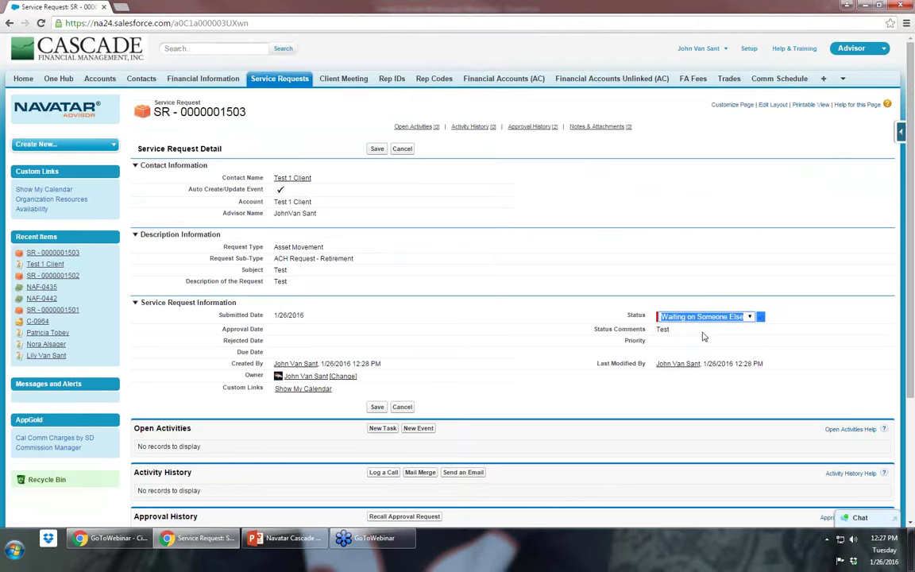
scroll(640, 419, down, 5)
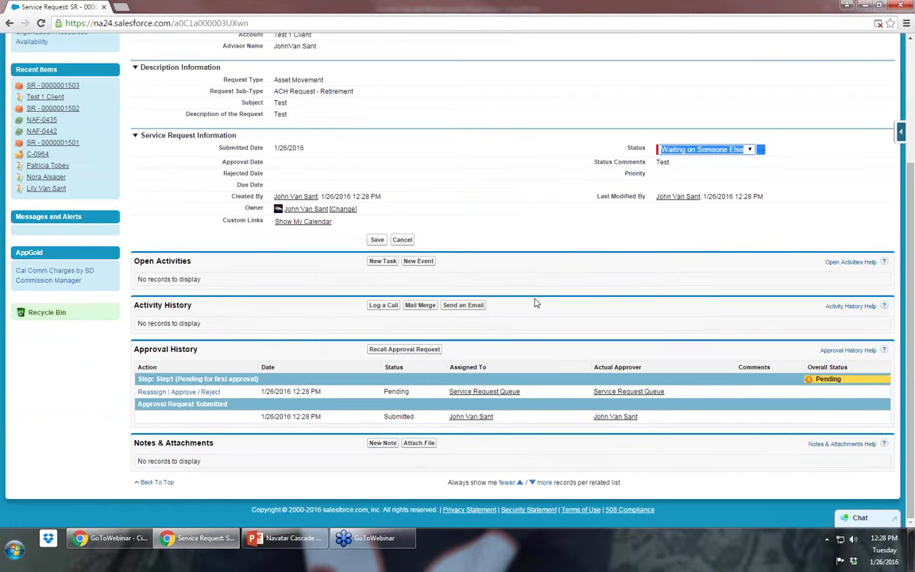
scroll(535, 303, up, 4)
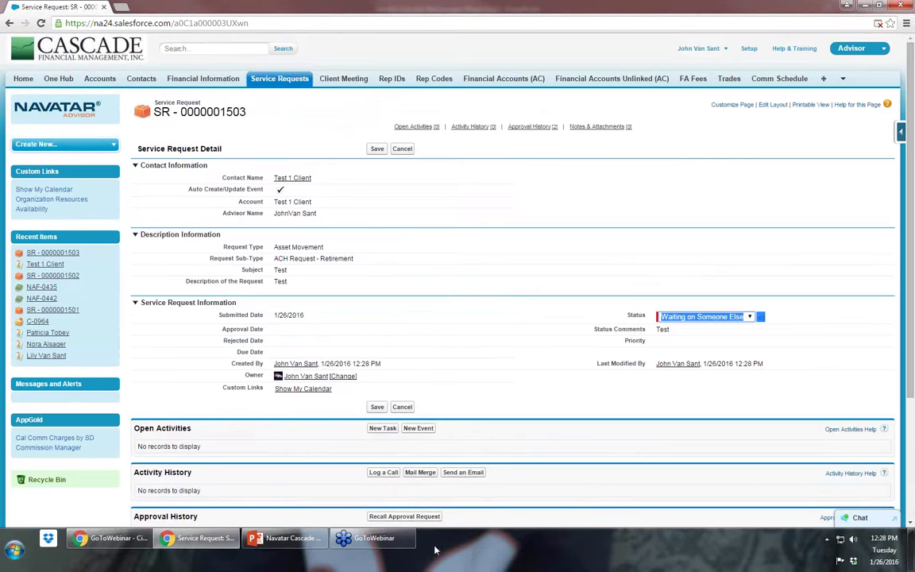
- Switch to the webinar deck in PowerPoint and run its slide show from the beginning to Questions?, then back to the Client Service Process slide
click(286, 538)
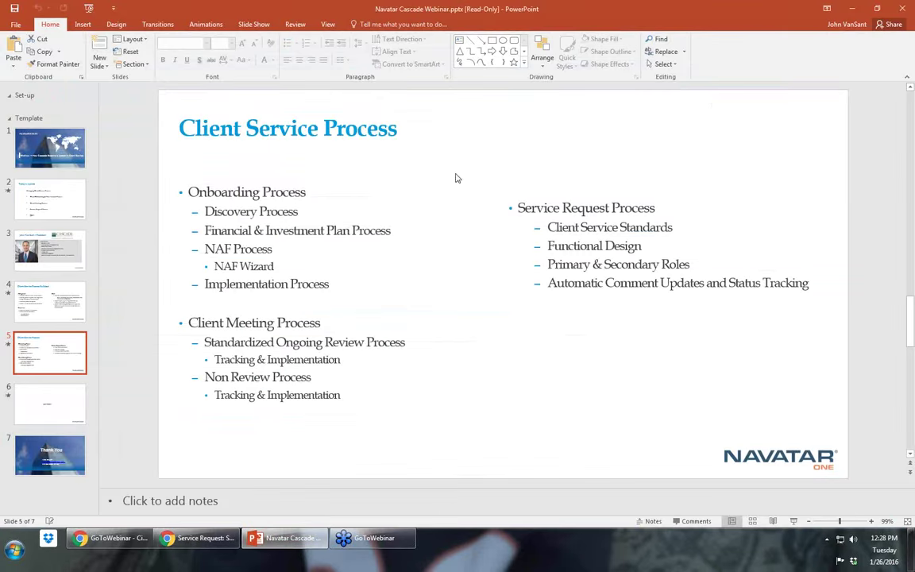
click(88, 8)
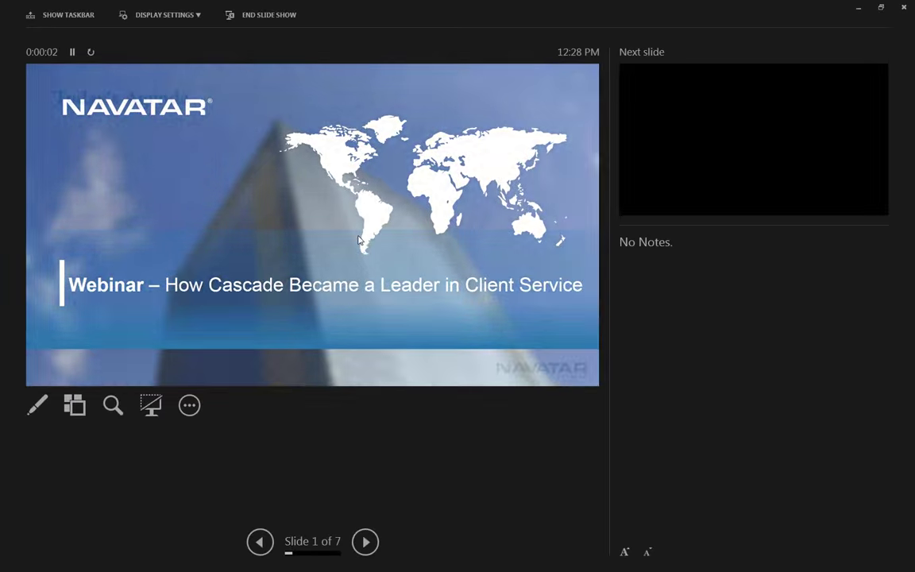
click(357, 240)
click(358, 240)
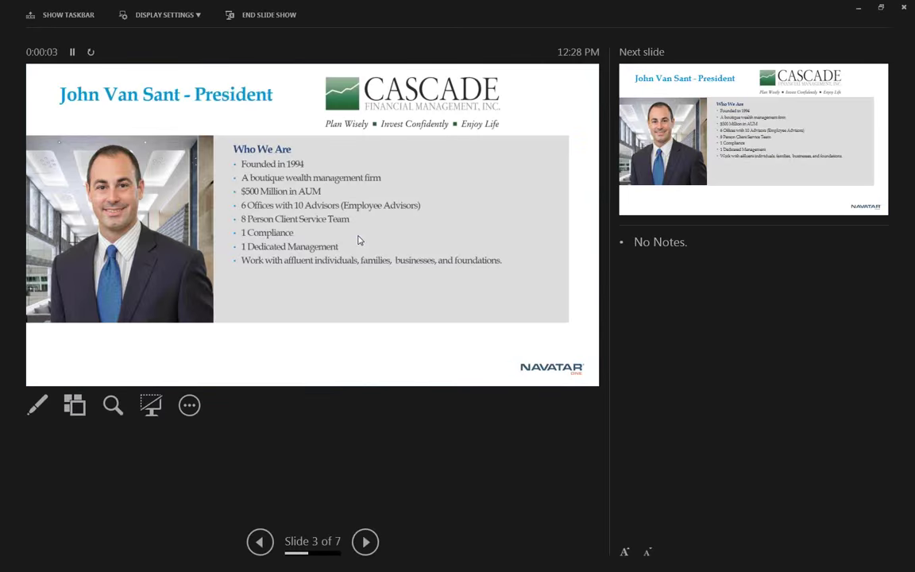
click(357, 240)
click(358, 240)
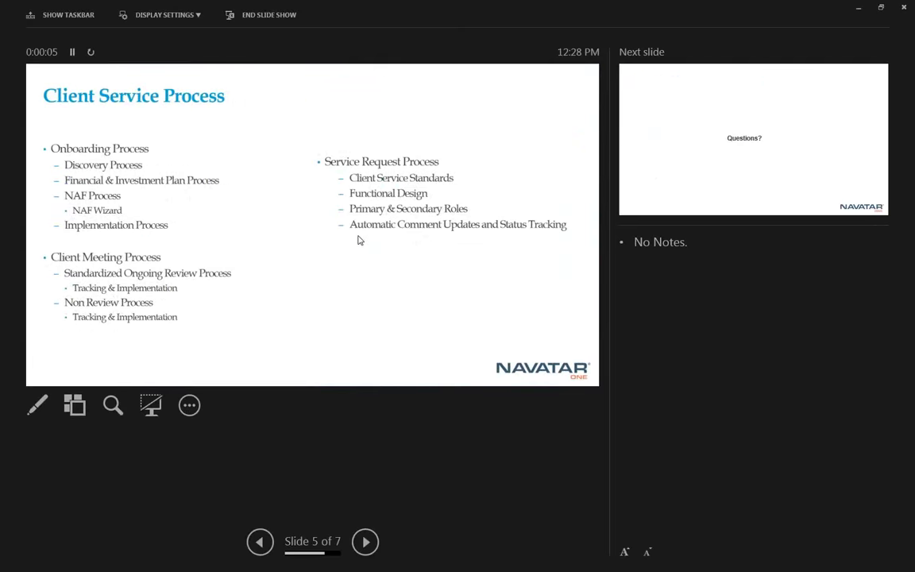
click(357, 239)
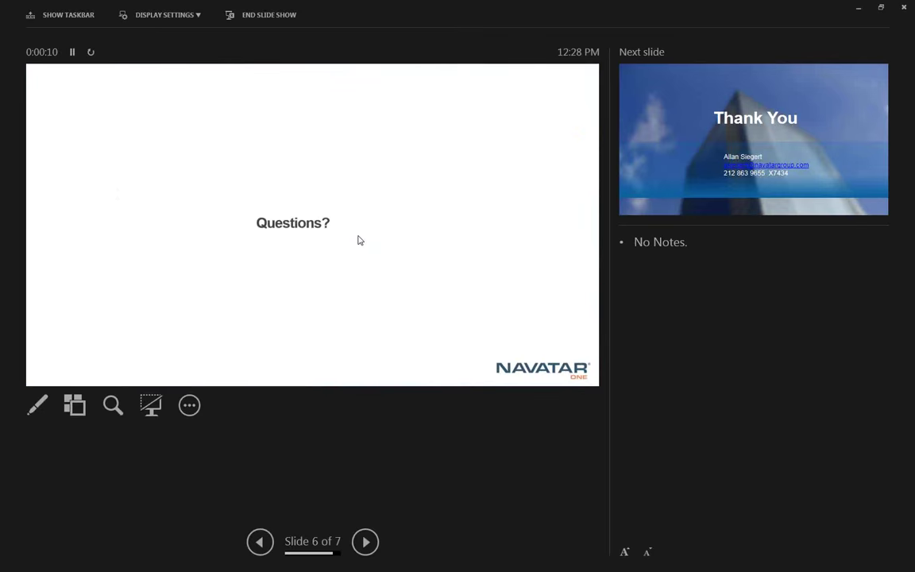
key(Left)
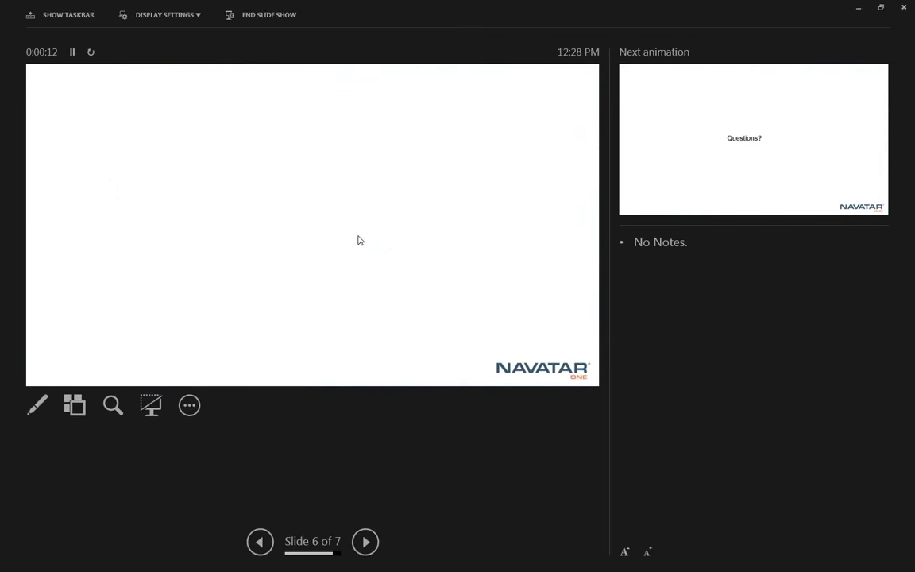
key(Left)
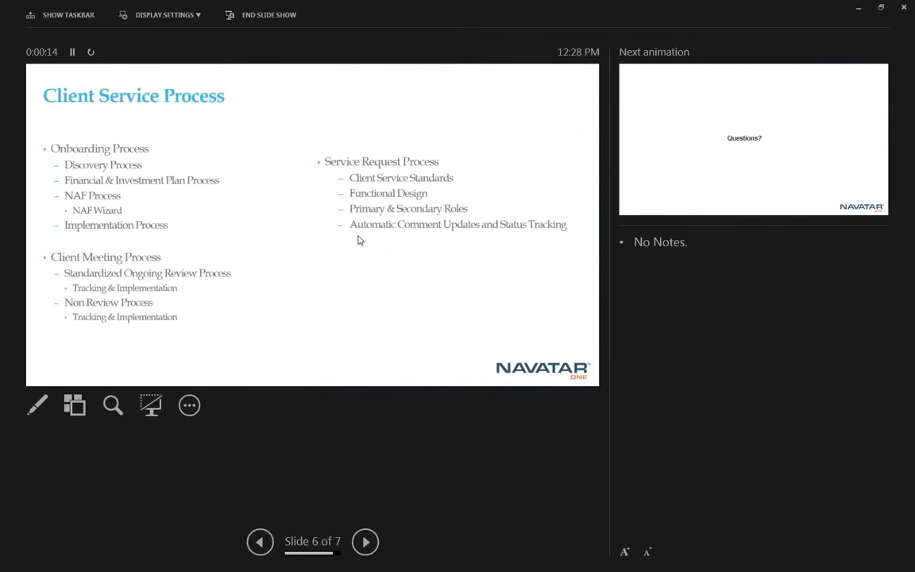